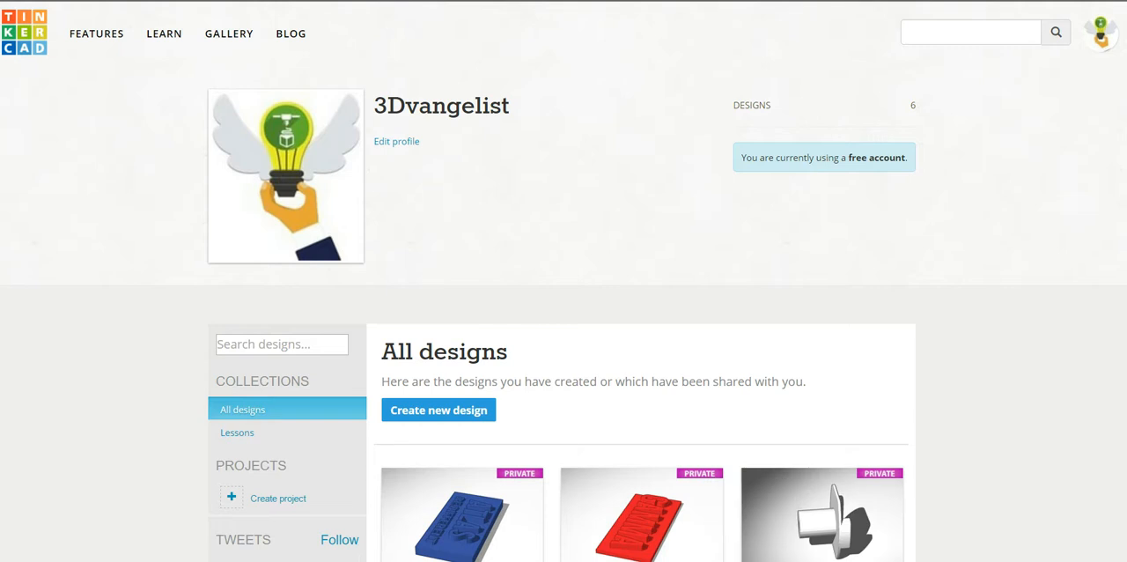
Step: Create a new design from the All designs page
scroll(563, 352, "up", 2)
scroll(563, 352, "down", 2)
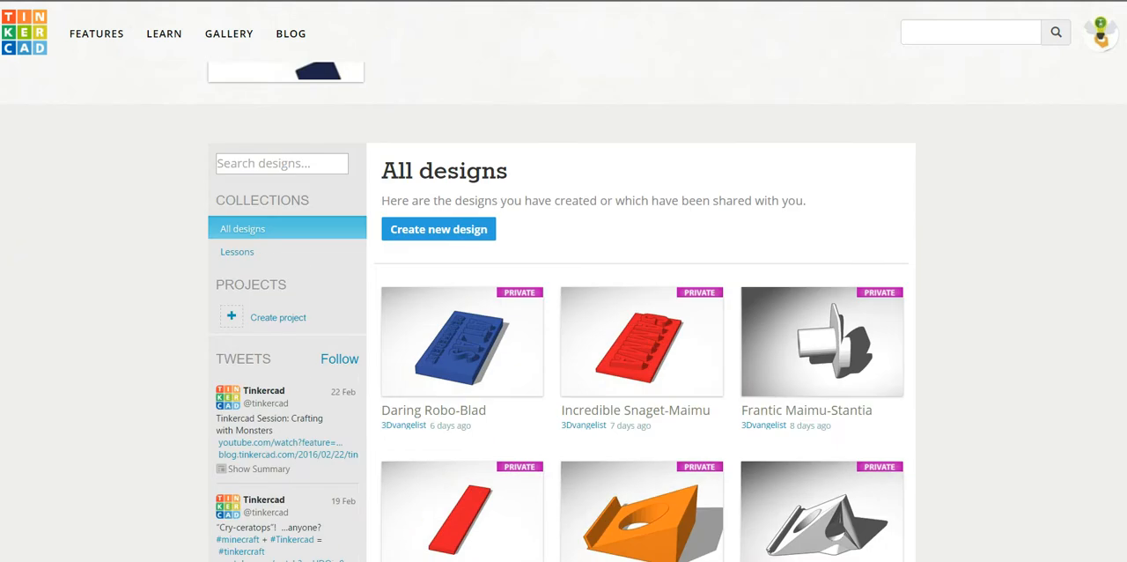
scroll(563, 352, "up", 2)
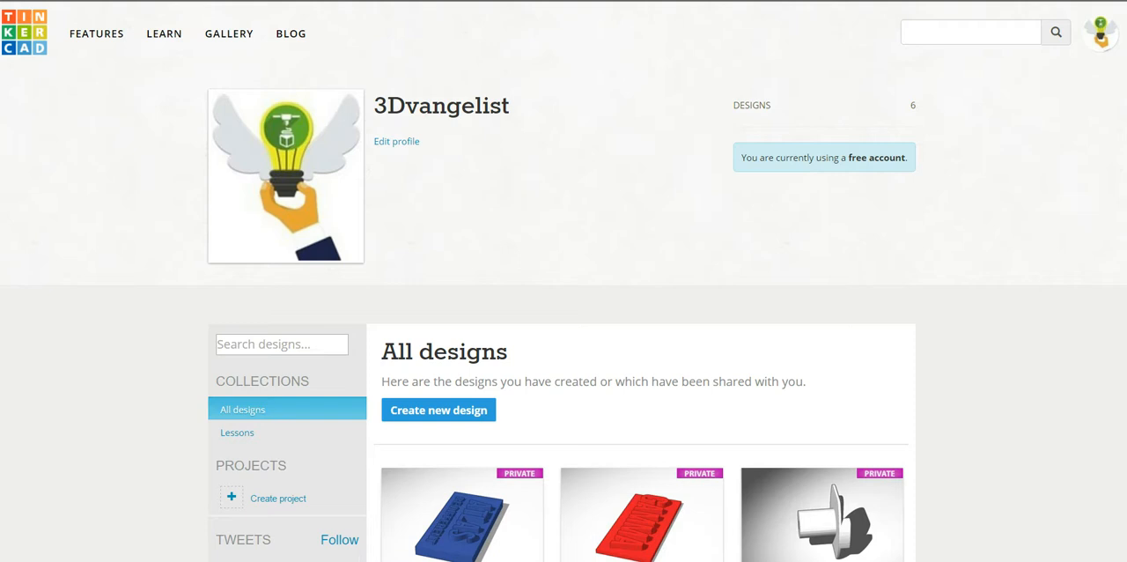
scroll(563, 352, "down", 3)
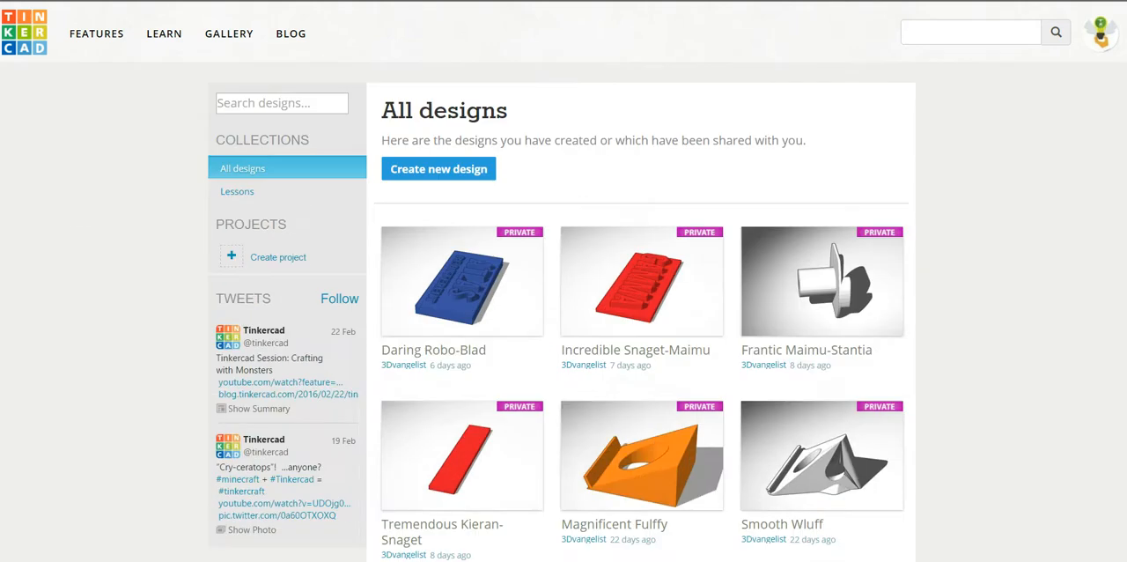
scroll(563, 352, "up", 2)
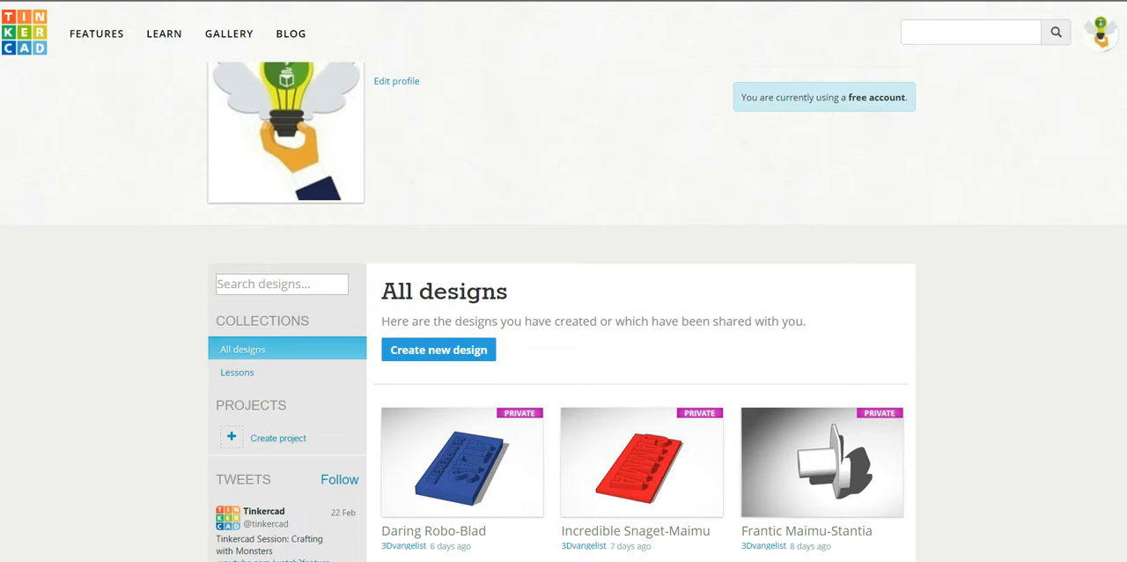
scroll(563, 352, "up", 1)
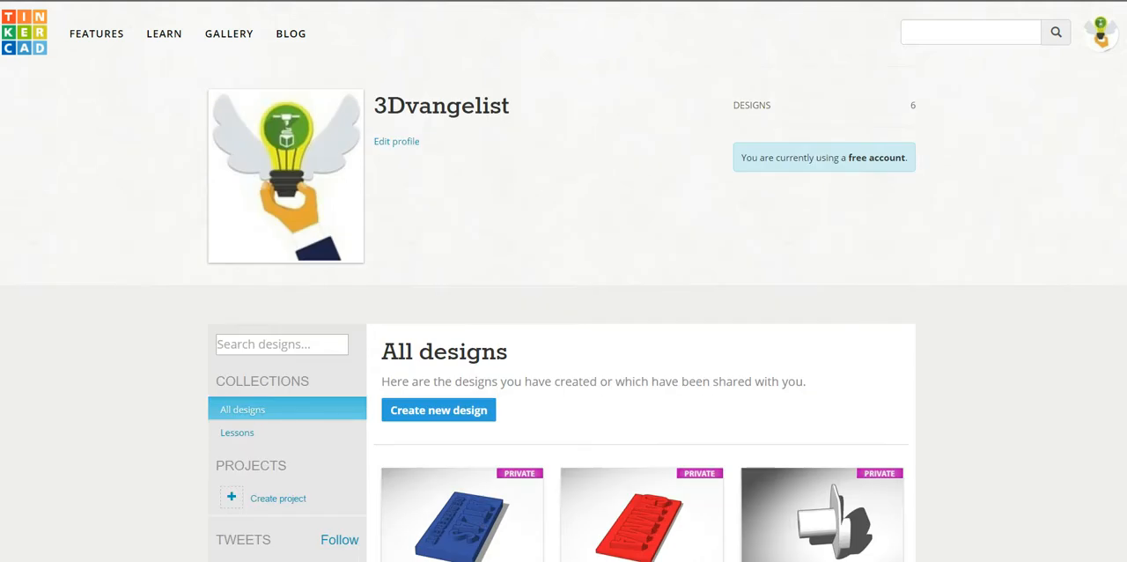
left_click(439, 410)
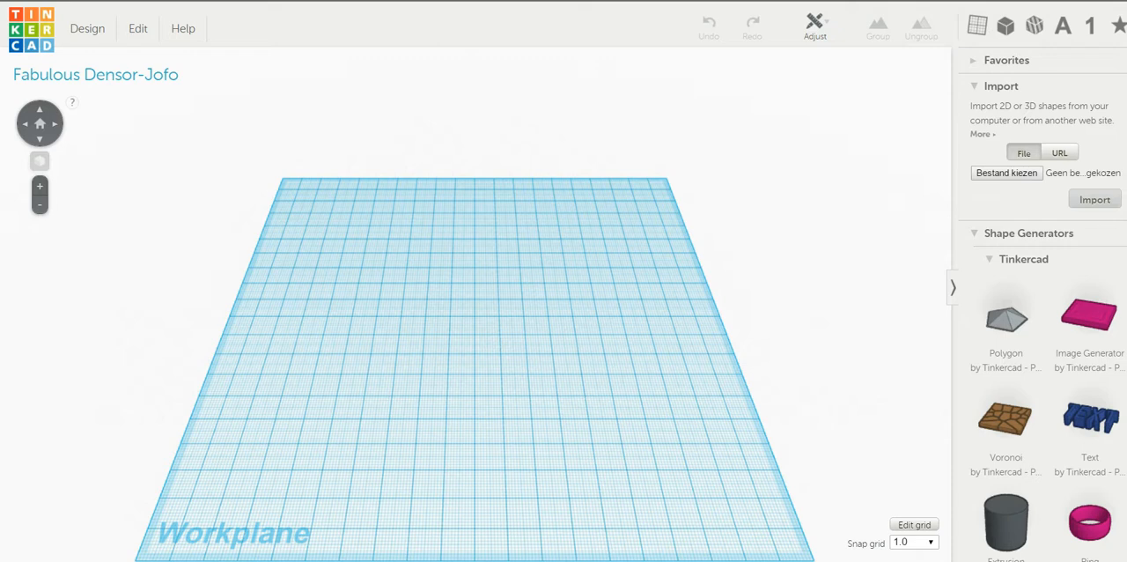
Step: Import the Flat_Mount.STL file into the design at 100% scale in millimetres
scroll(1038, 308, "down", 8)
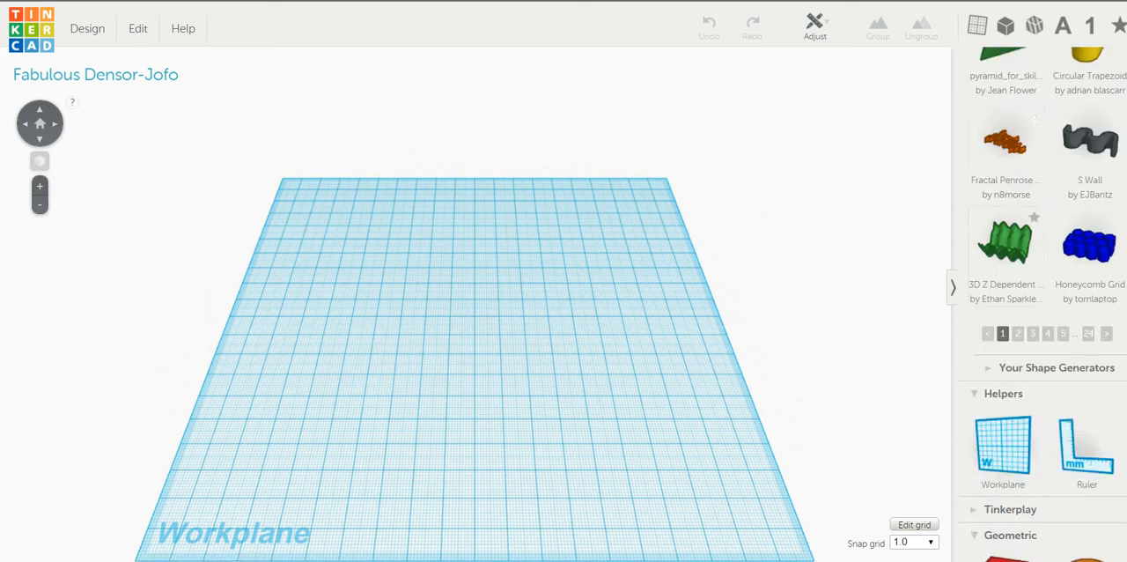
scroll(1039, 308, "down", 3)
scroll(1042, 304, "up", 12)
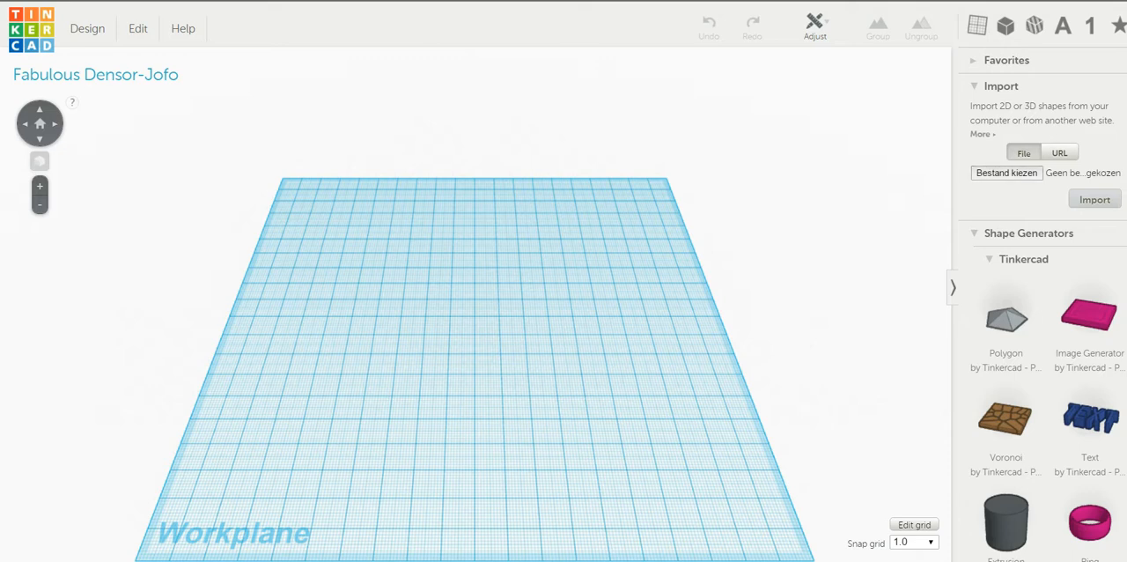
left_click(1006, 172)
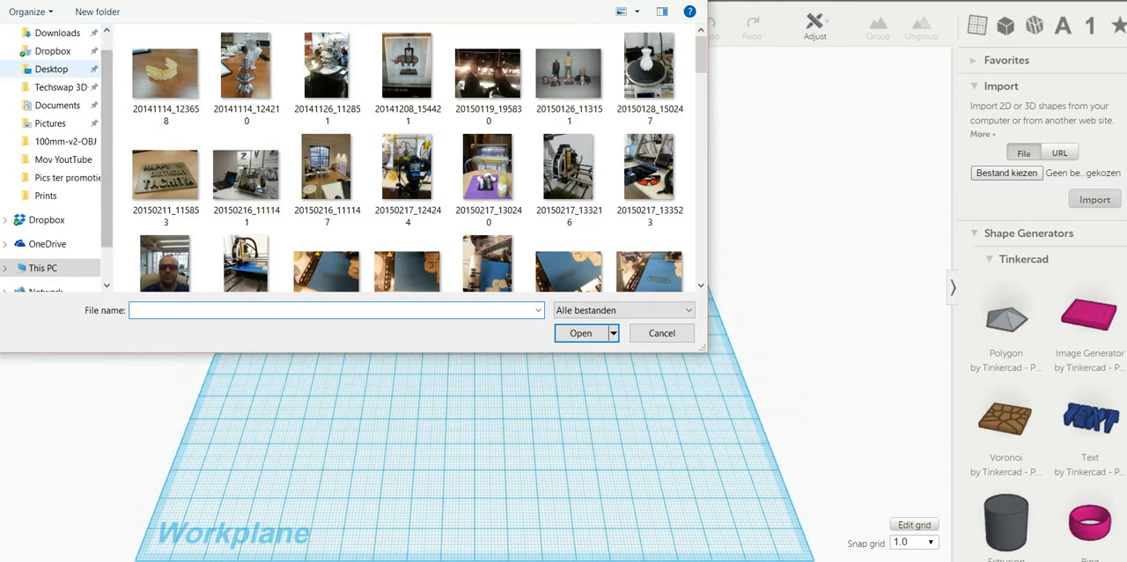
left_click(51, 69)
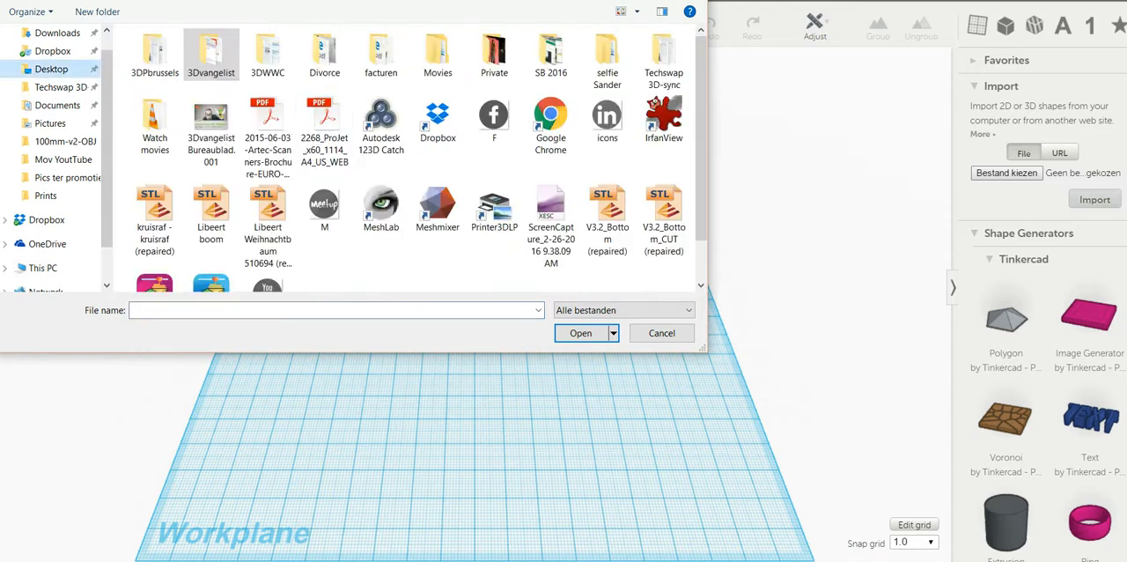
left_click(42, 268)
scroll(167, 132, "down", 3)
double_click(165, 132)
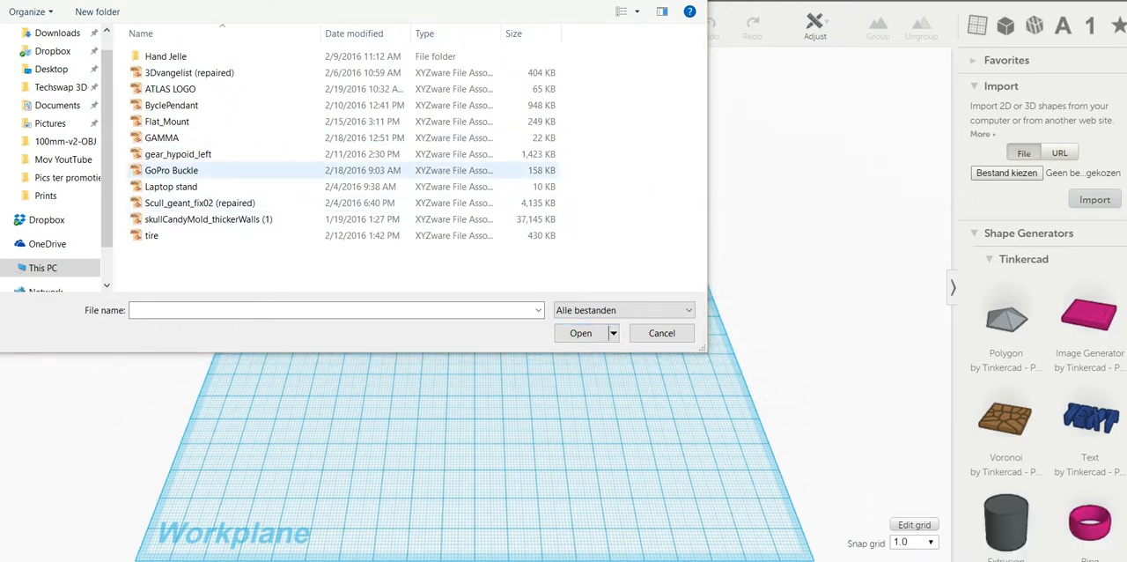
double_click(166, 122)
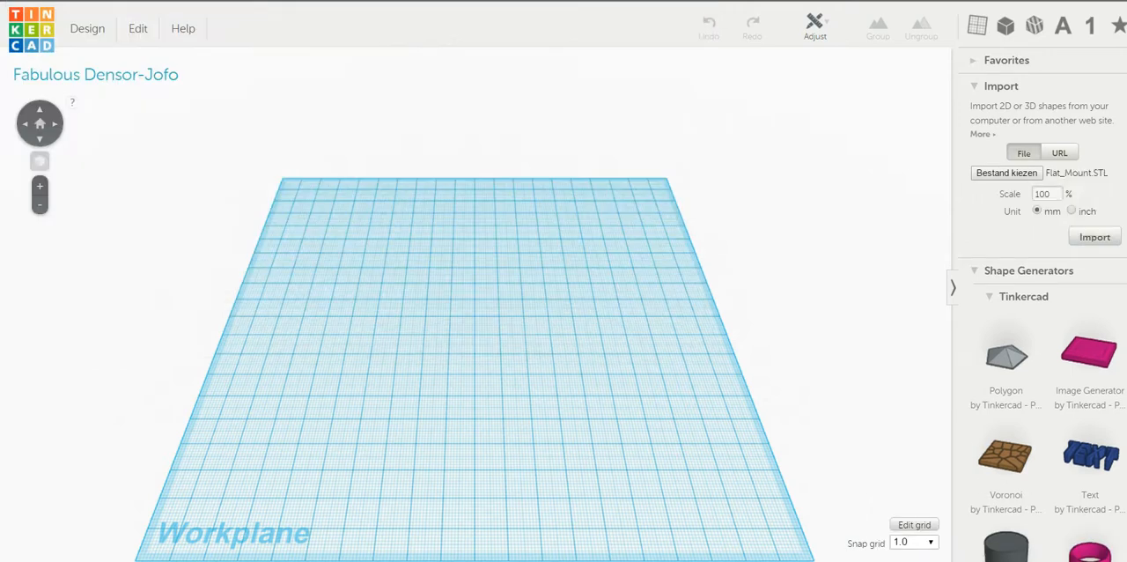
left_click(1094, 237)
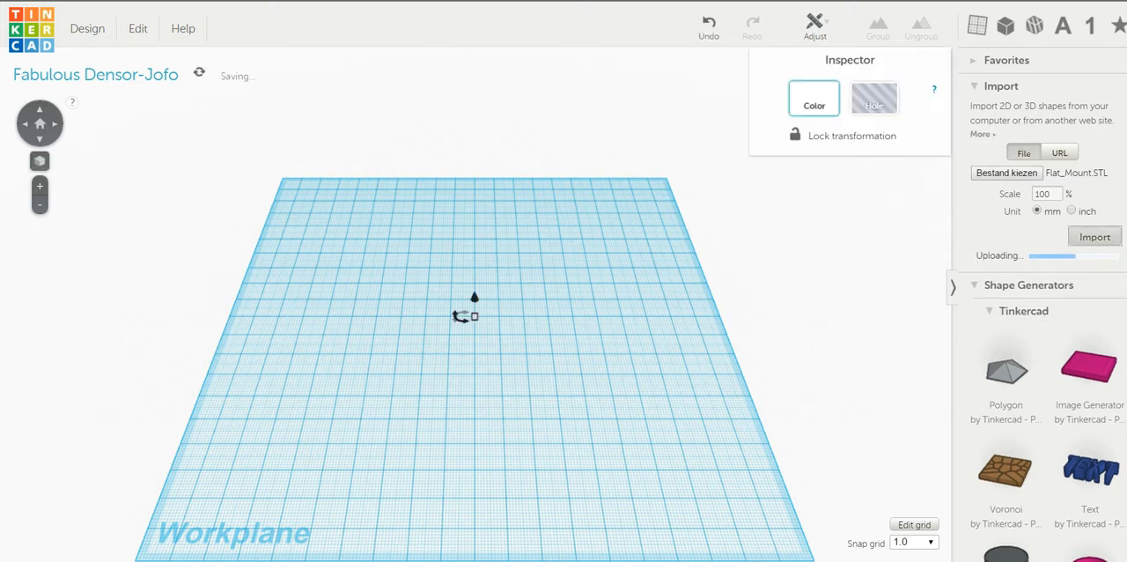
Step: Add a cylinder to the workplane in front of the imported mount's flat plate
right_click_drag(607, 370, 658, 303)
scroll(528, 308, "up", 5)
scroll(528, 308, "down", 5)
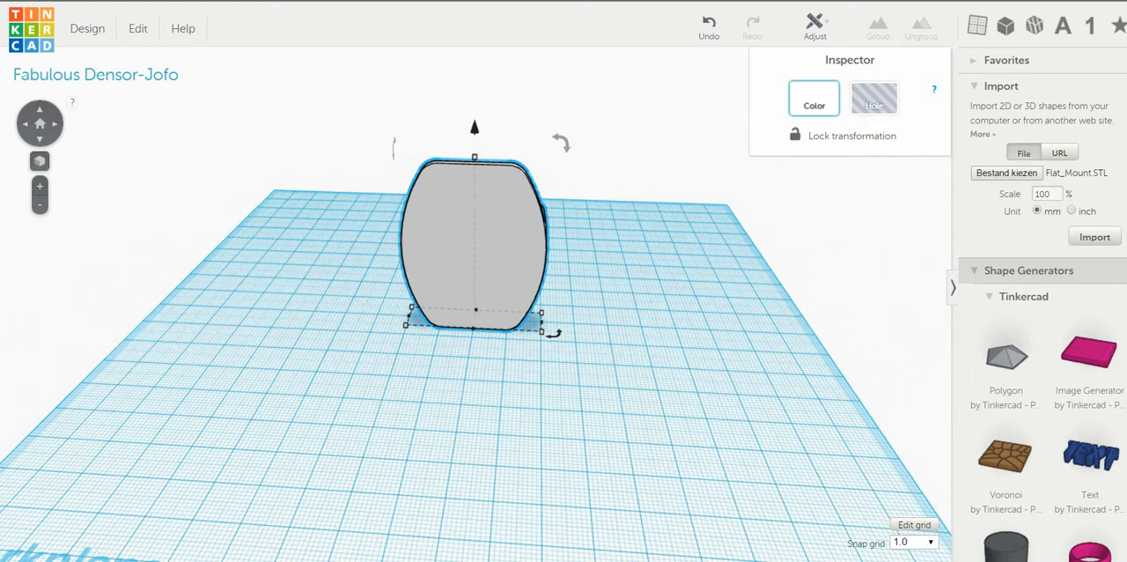
scroll(1039, 304, "down", 10)
scroll(1082, 326, "down", 4)
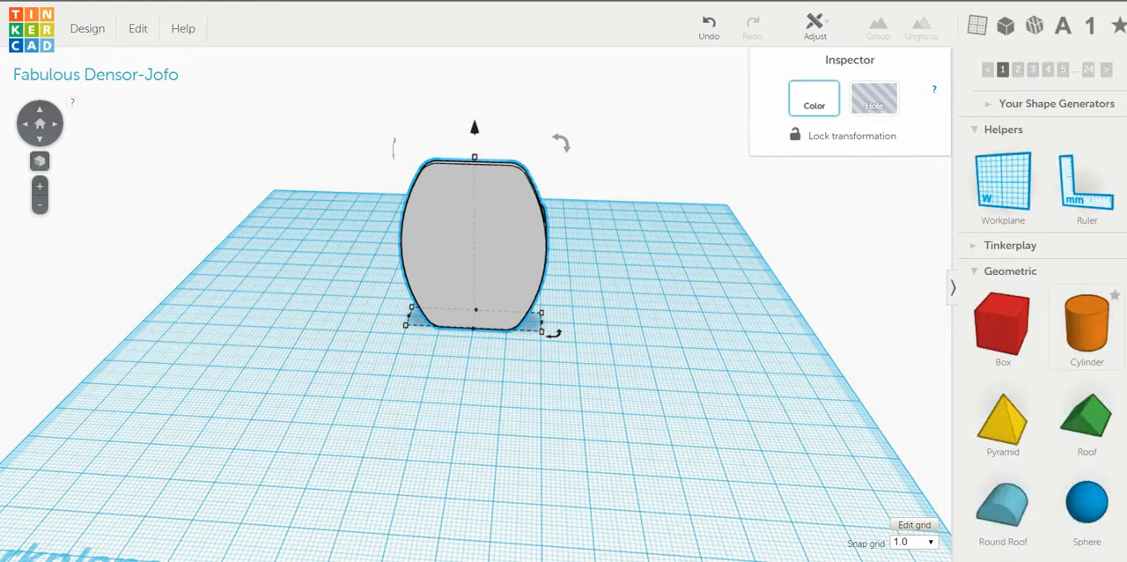
left_click_drag(1086, 322, 467, 383)
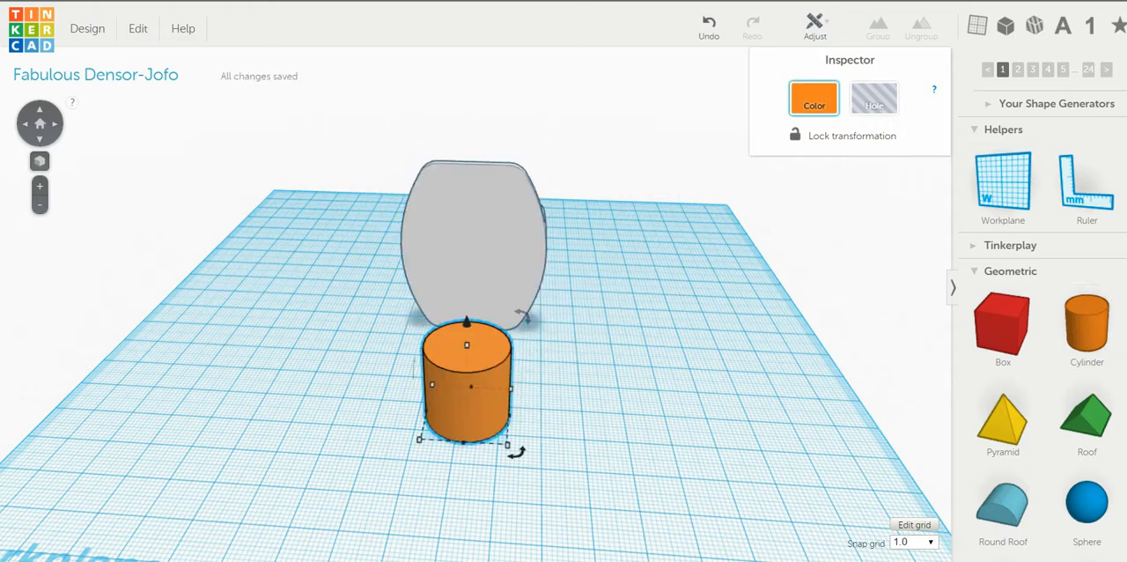
Step: Place a ruler on the workplane near the cylinder and set the cylinder's height to 35 mm
right_click_drag(467, 383, 481, 340)
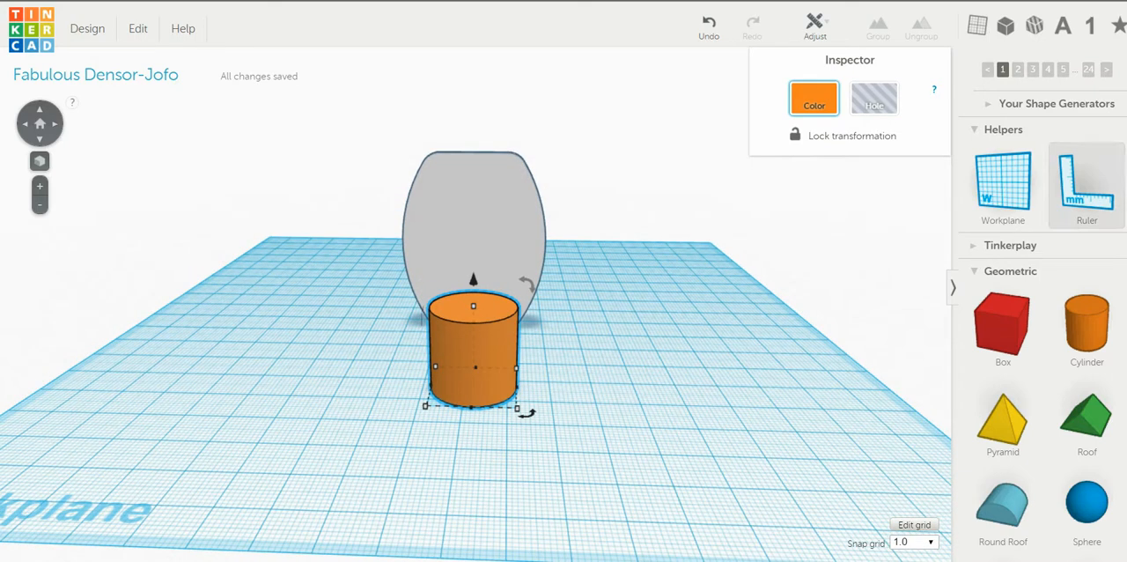
left_click_drag(1086, 180, 217, 436)
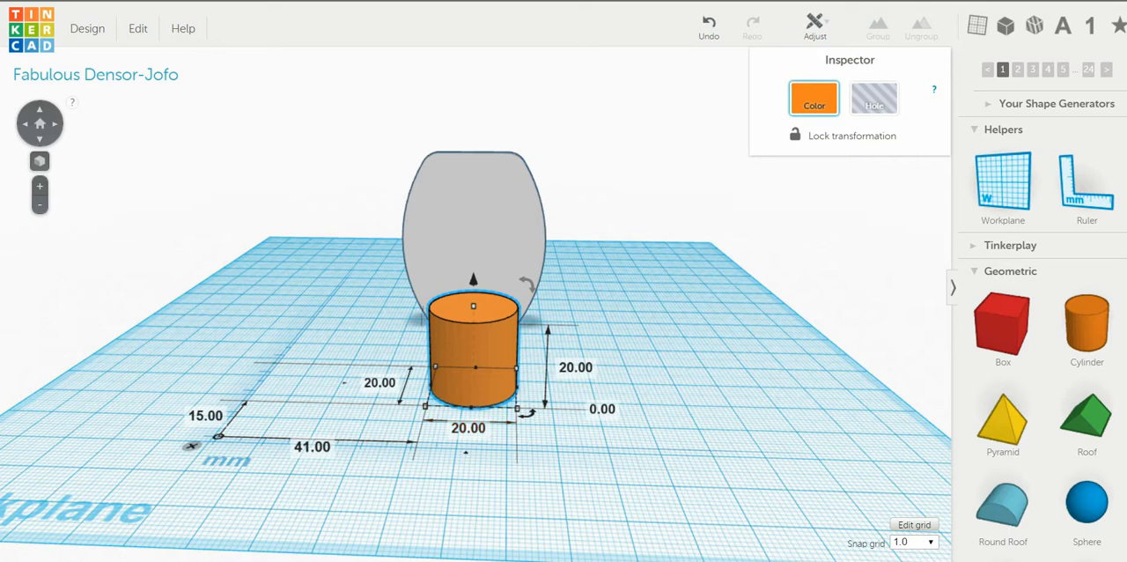
left_click(575, 368)
type("35")
key("Return")
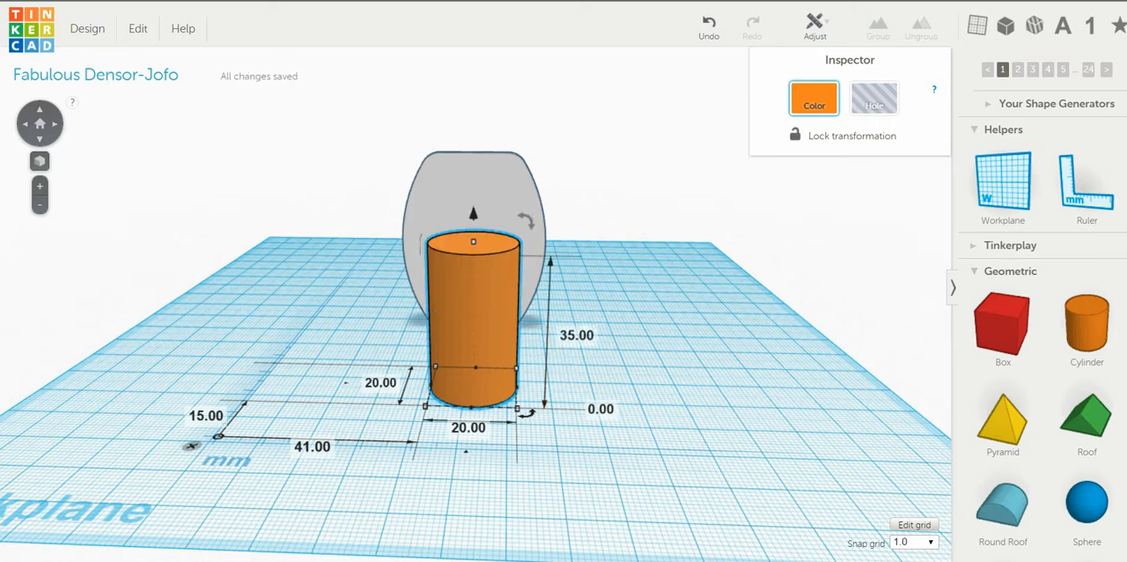
Step: Rotate the cylinder by -90° so it lies horizontally with its axis pointing at the mount's plate
right_click_drag(634, 352, 412, 327)
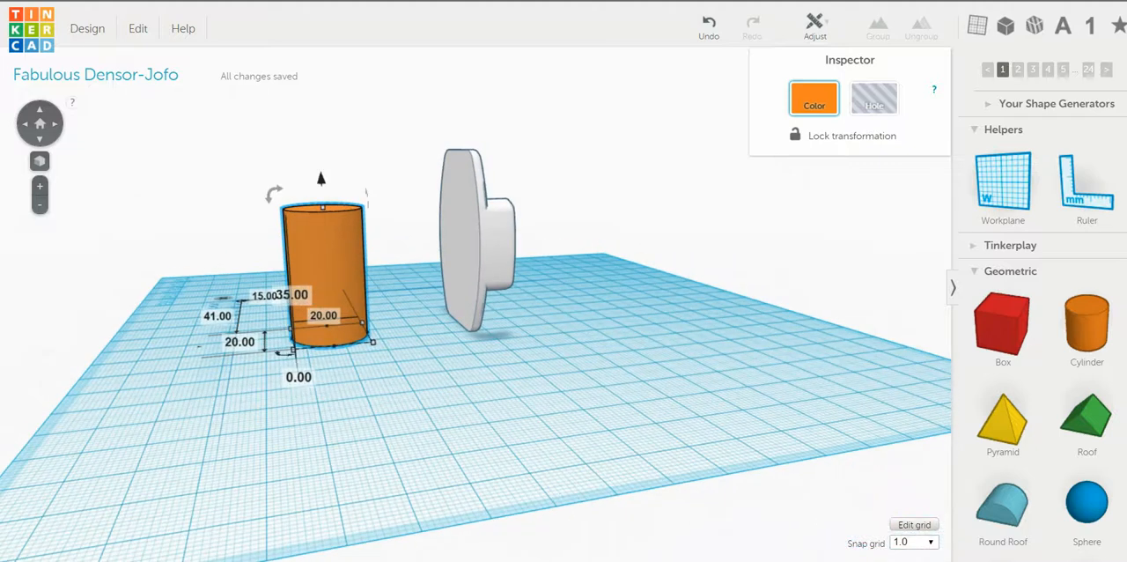
left_click_drag(274, 194, 274, 194)
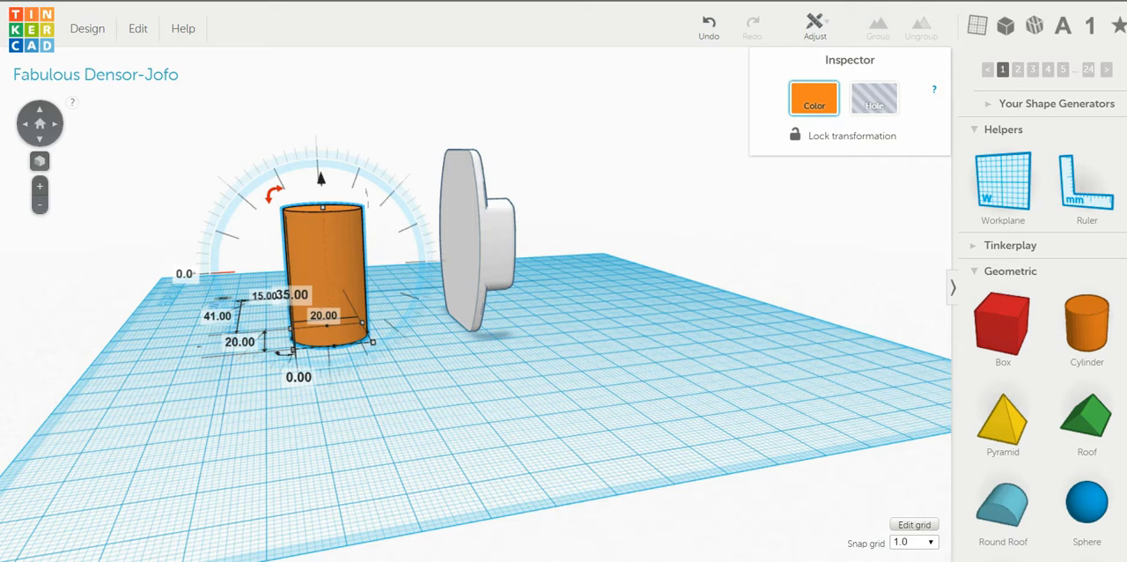
left_click_drag(275, 193, 394, 222)
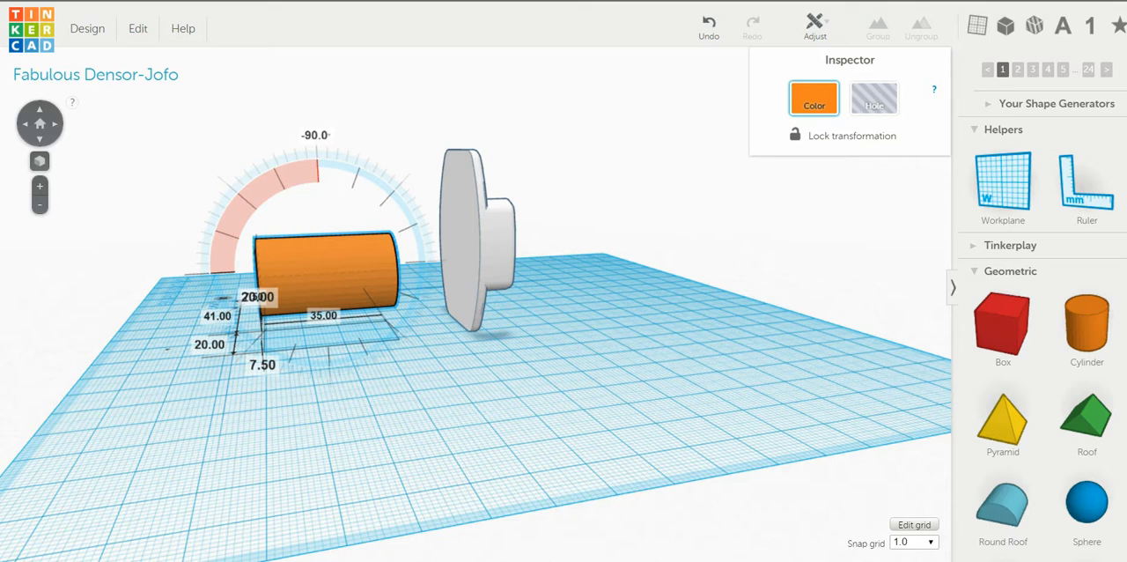
left_click_drag(394, 222, 394, 221)
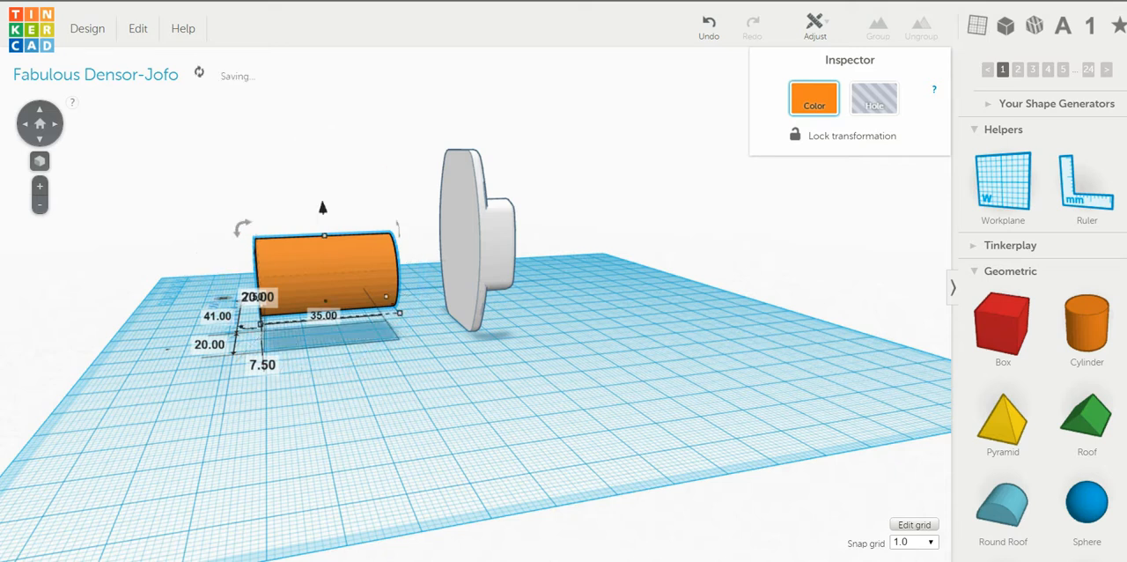
Step: Raise the cylinder to about 11 mm above the workplane and move it up close to the mount's plate
mouse_move(528, 370)
right_mouse_down()
mouse_move(419, 373)
mouse_move(529, 374)
right_mouse_up()
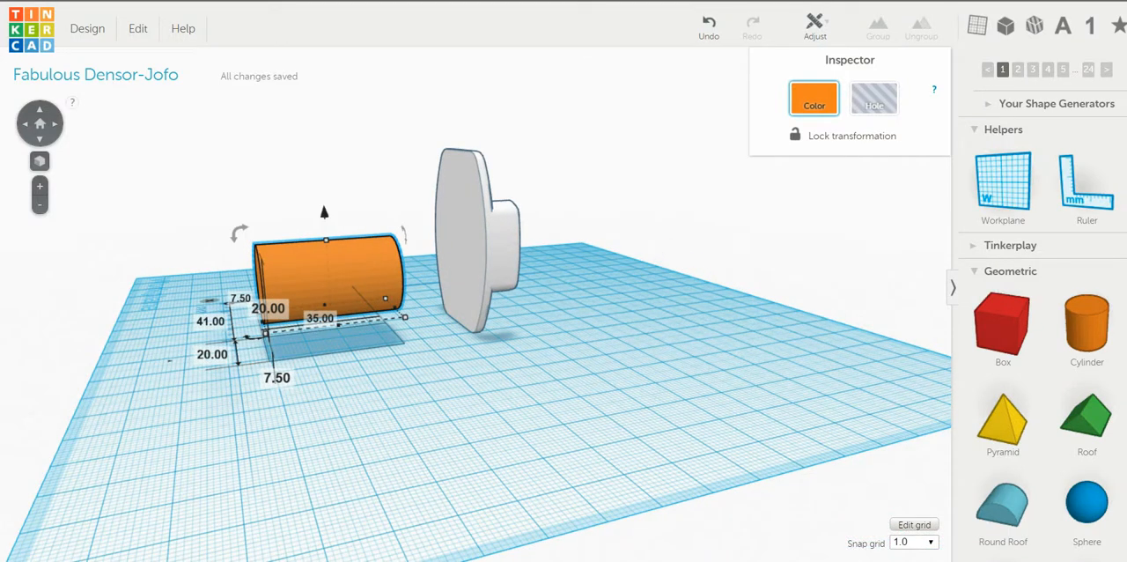
left_click_drag(324, 212, 324, 198)
left_click_drag(327, 264, 395, 255)
Step: Select the cylinder and the mount together and align their centres both sideways and vertically
right_click_drag(459, 324, 579, 357)
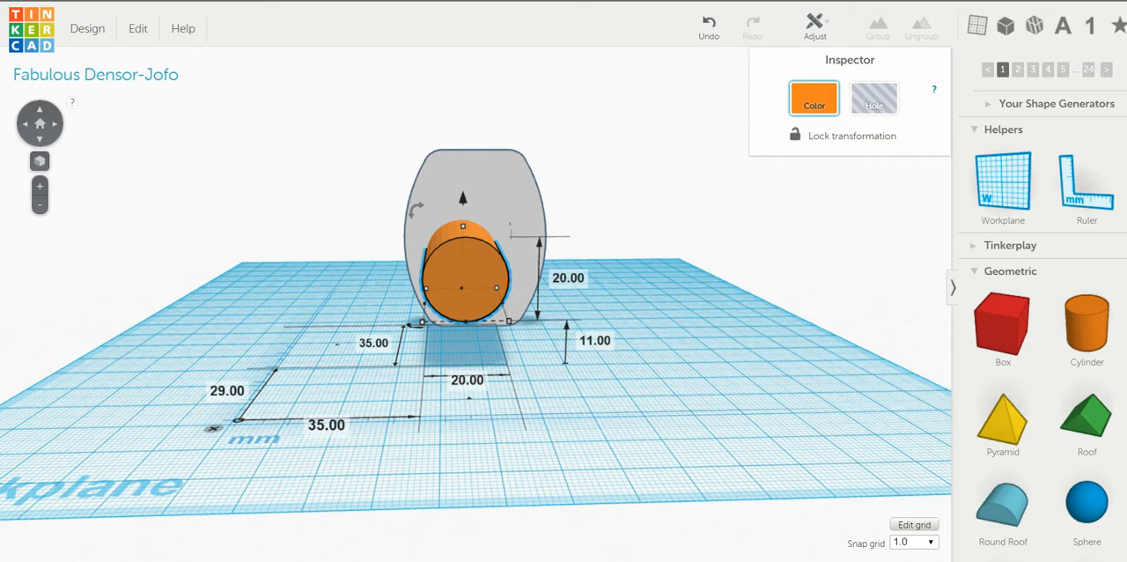
left_click_drag(356, 131, 620, 352)
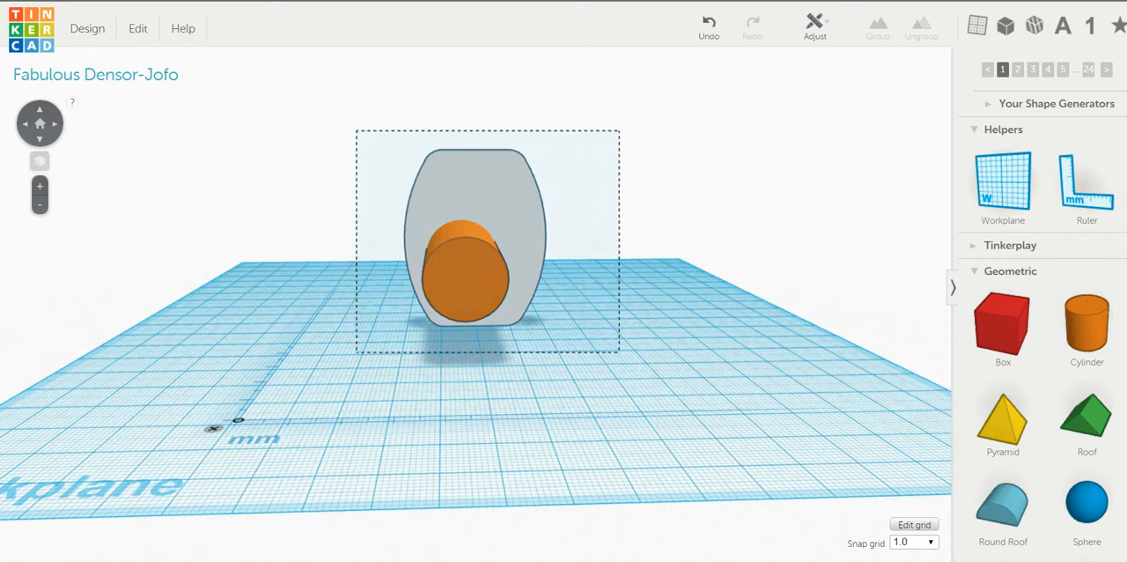
left_click_drag(620, 352, 619, 352)
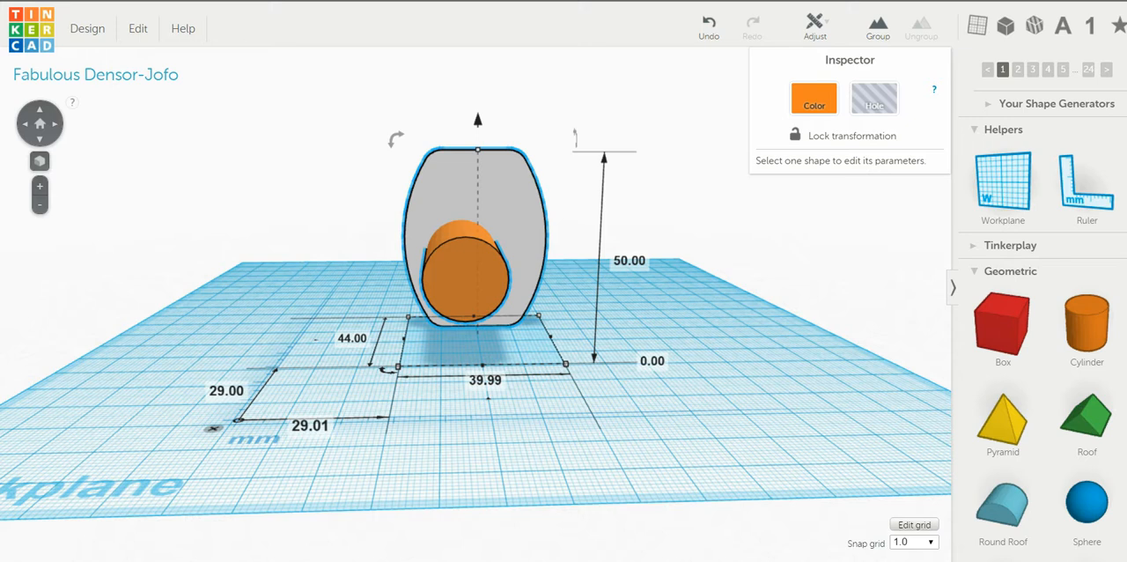
left_click(814, 26)
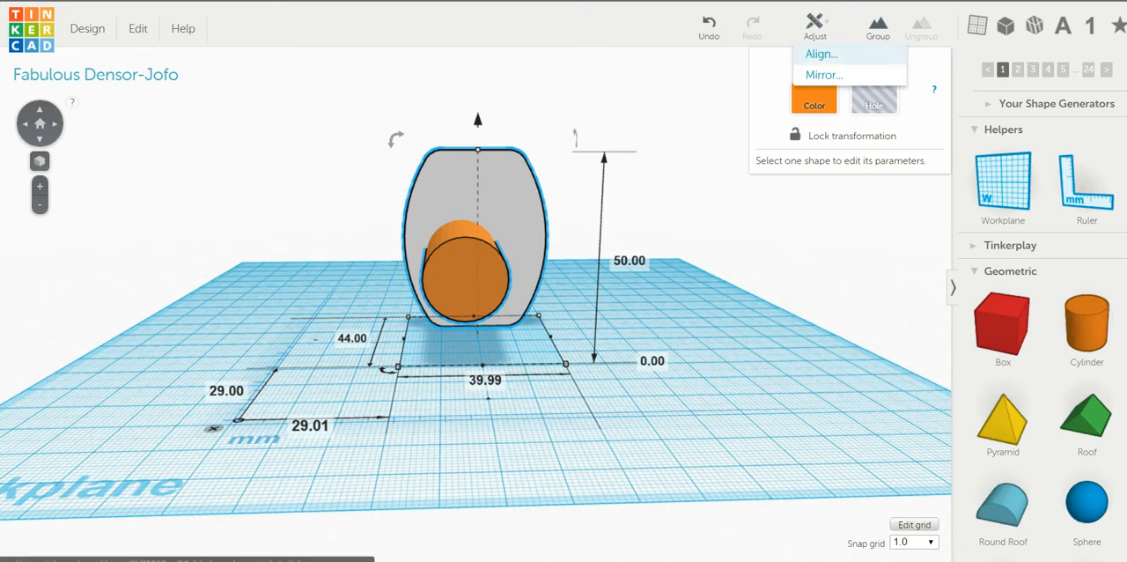
left_click(821, 54)
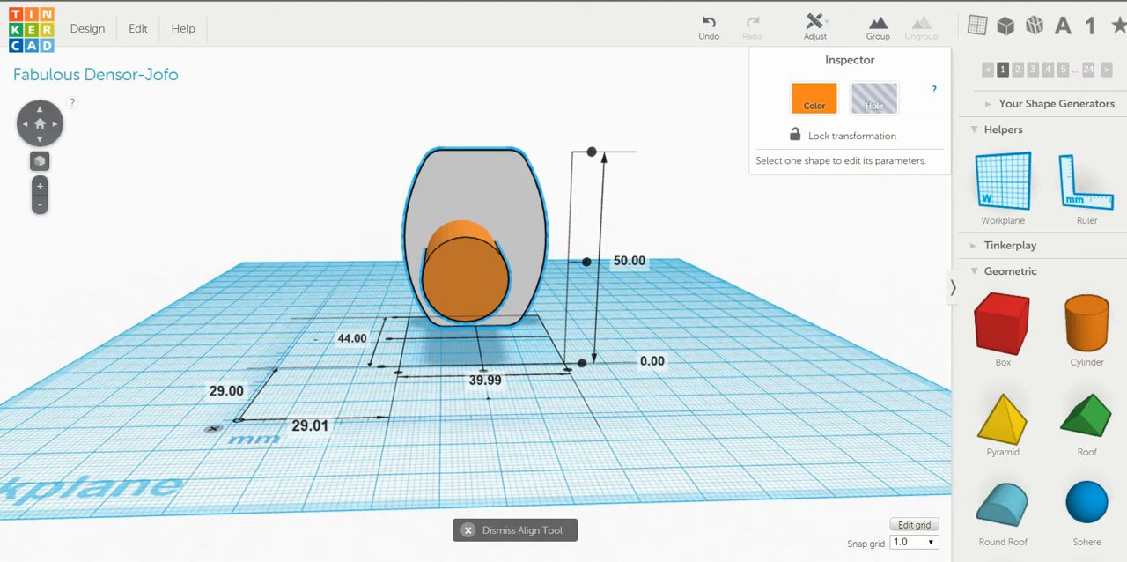
right_click_drag(617, 370, 618, 392)
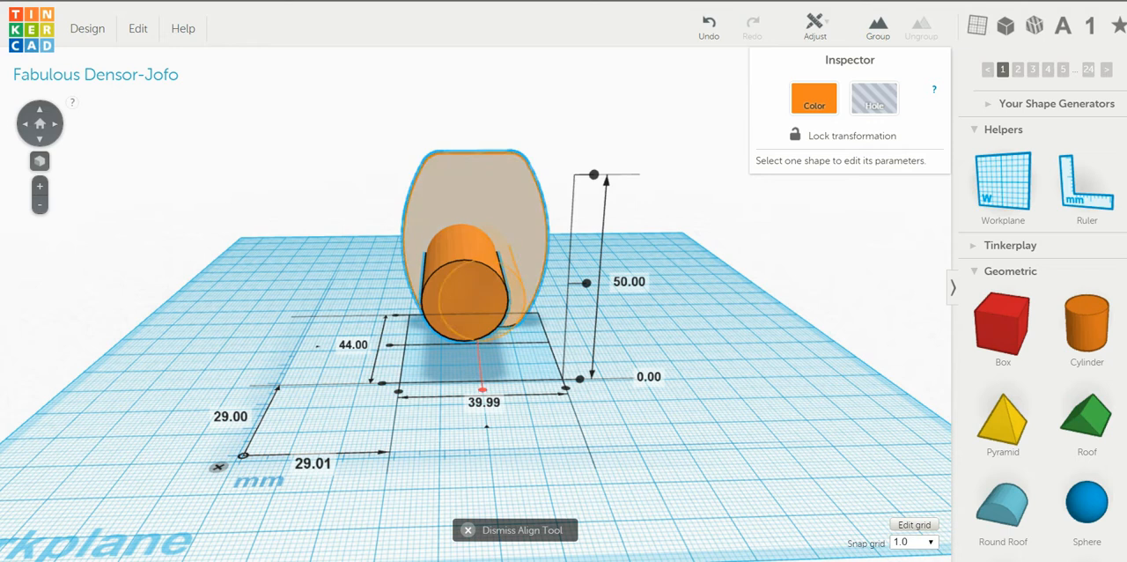
left_click(483, 388)
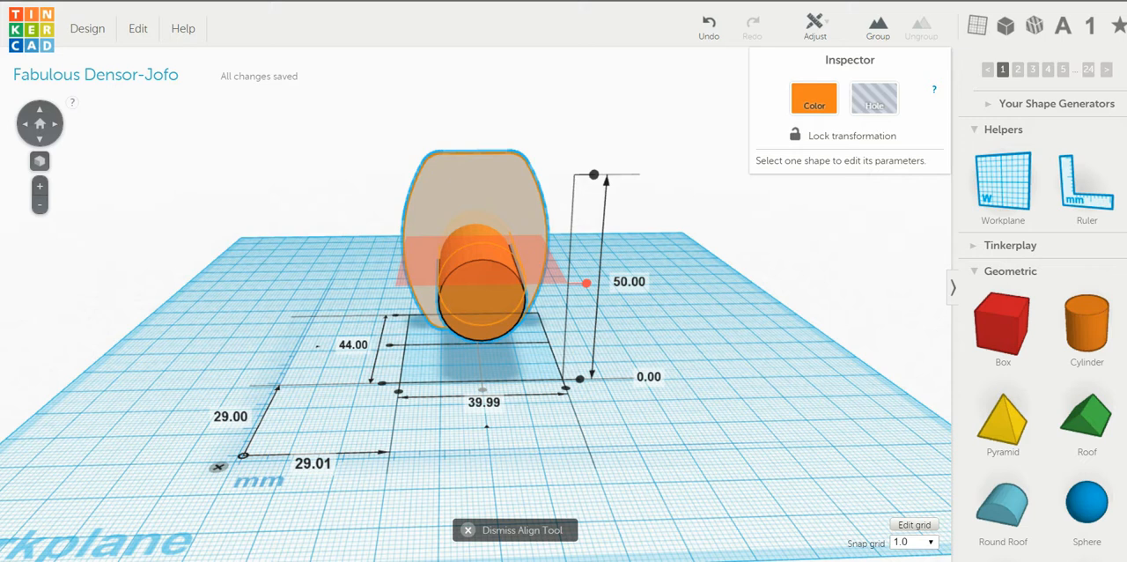
left_click(586, 282)
mouse_move(633, 352)
right_mouse_down()
mouse_move(635, 295)
mouse_move(458, 310)
mouse_move(621, 322)
mouse_move(637, 346)
right_mouse_up()
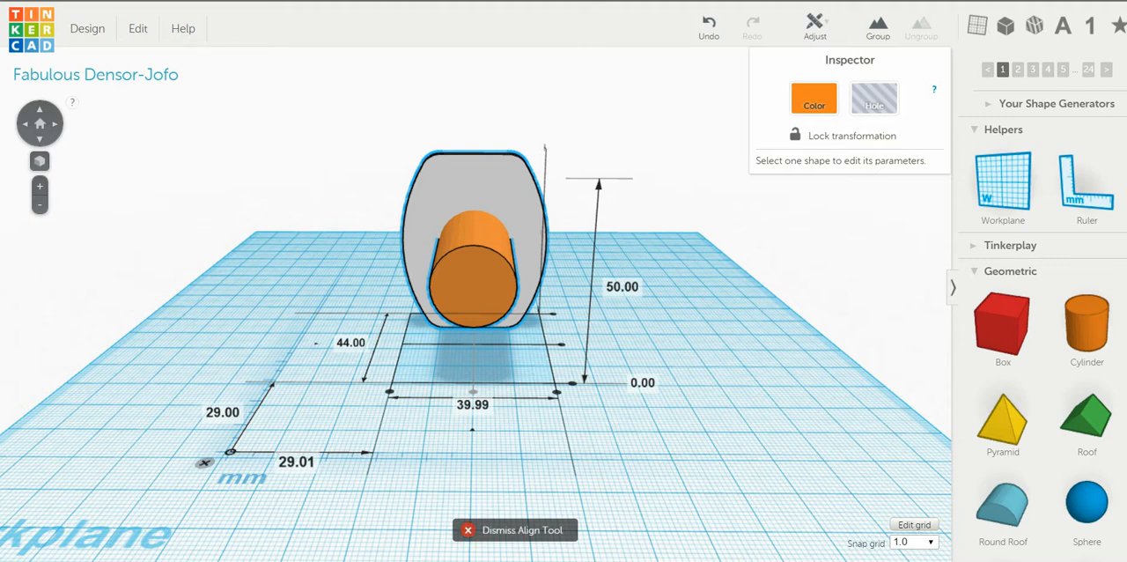
key("Escape")
Step: Find the Tread generator on page 3 of the community shape generators and place one on the workplane in front of the cylinder
right_click_drag(616, 396, 598, 375)
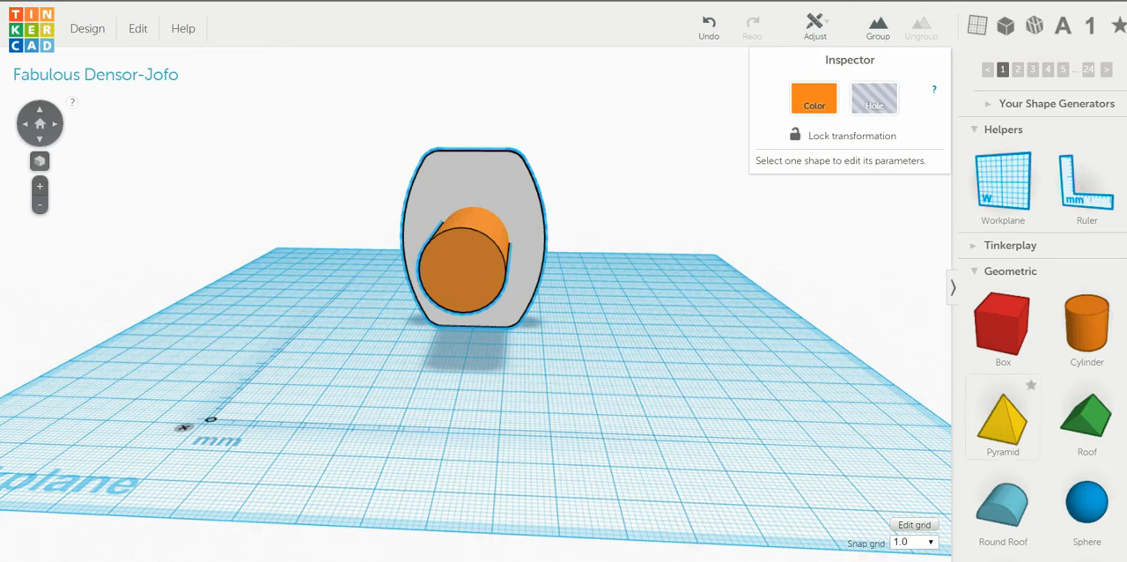
scroll(1042, 309, "up", 5)
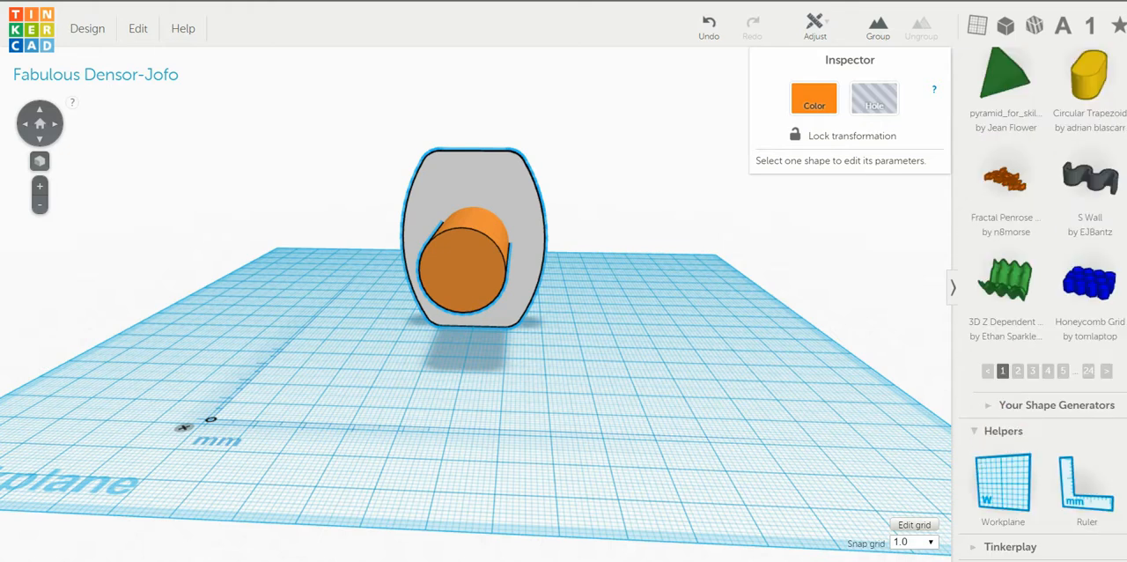
scroll(1042, 303, "up", 4)
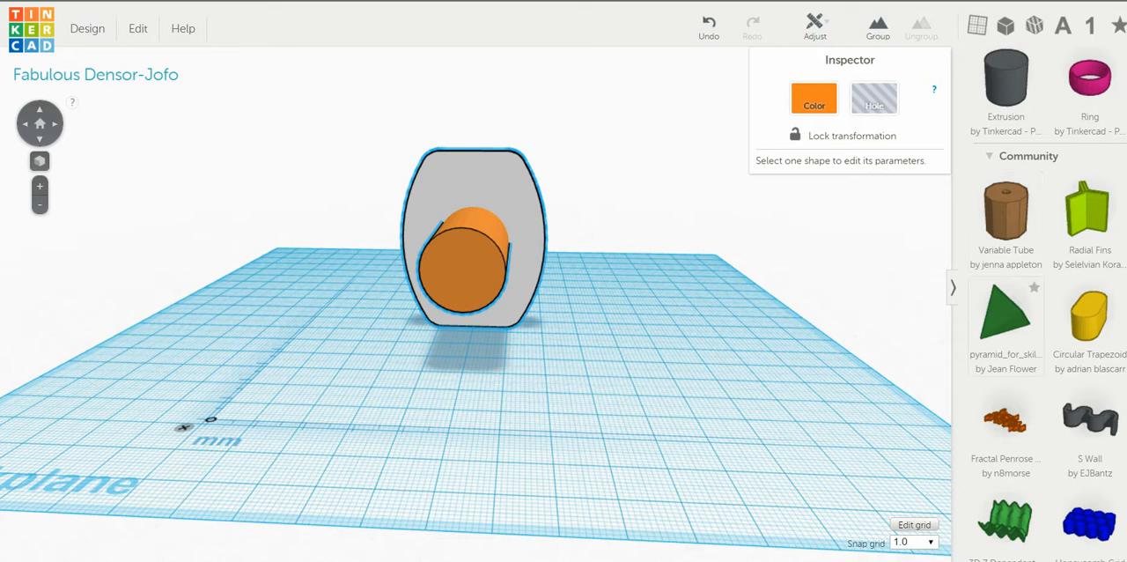
scroll(1008, 299, "down", 2)
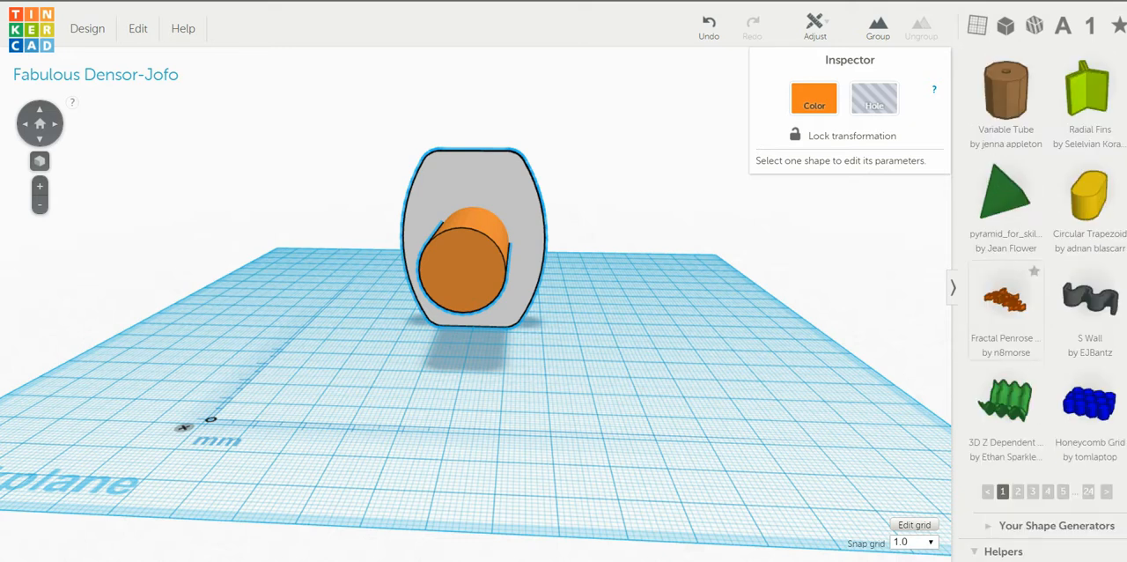
scroll(1008, 300, "up", 1)
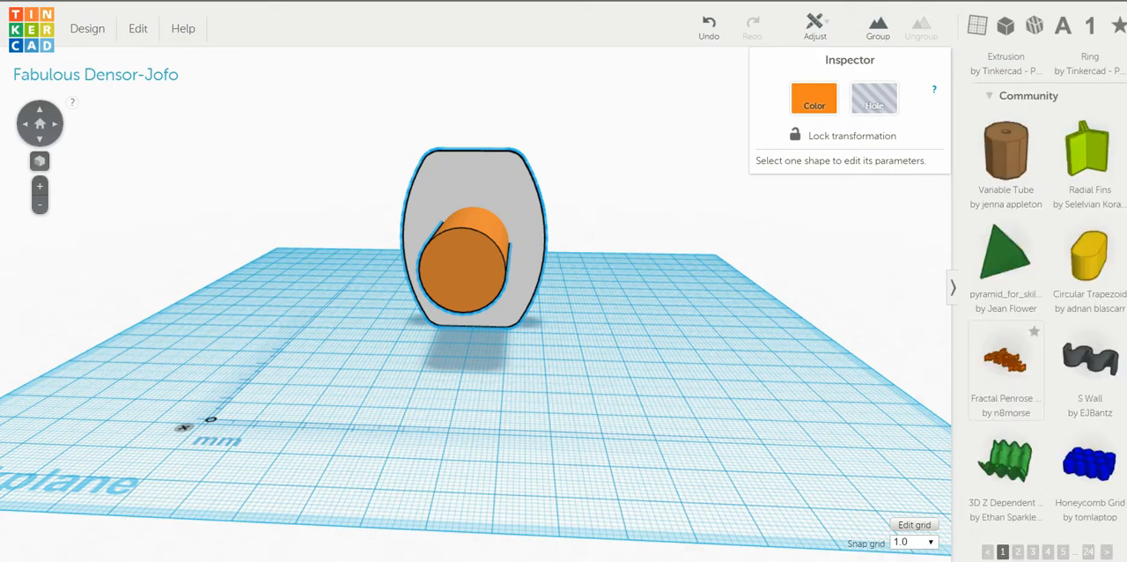
scroll(1008, 352, "down", 1)
scroll(1008, 300, "down", 1)
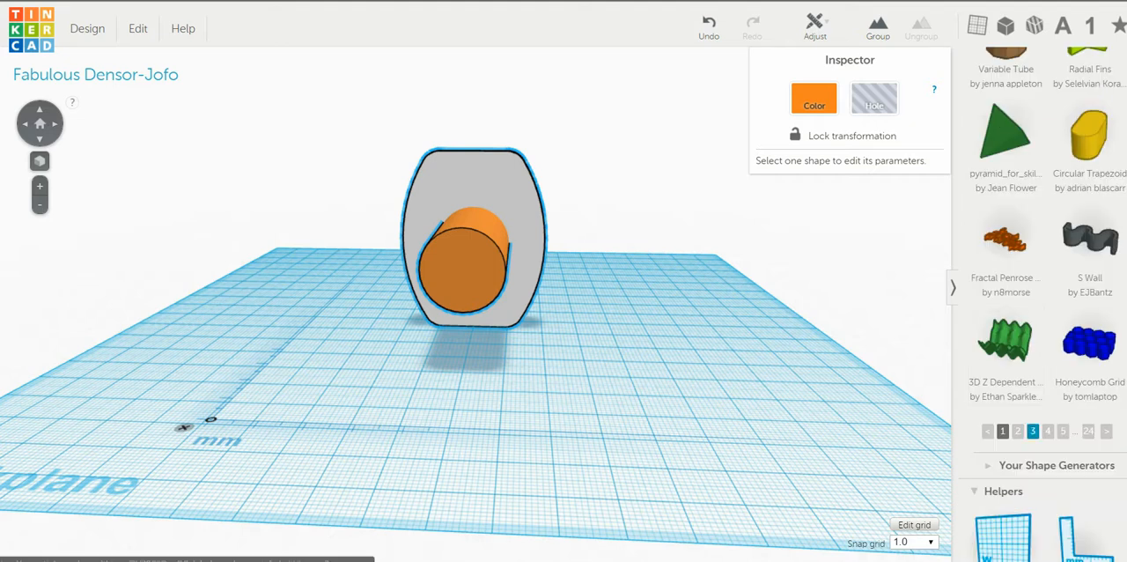
left_click(1032, 430)
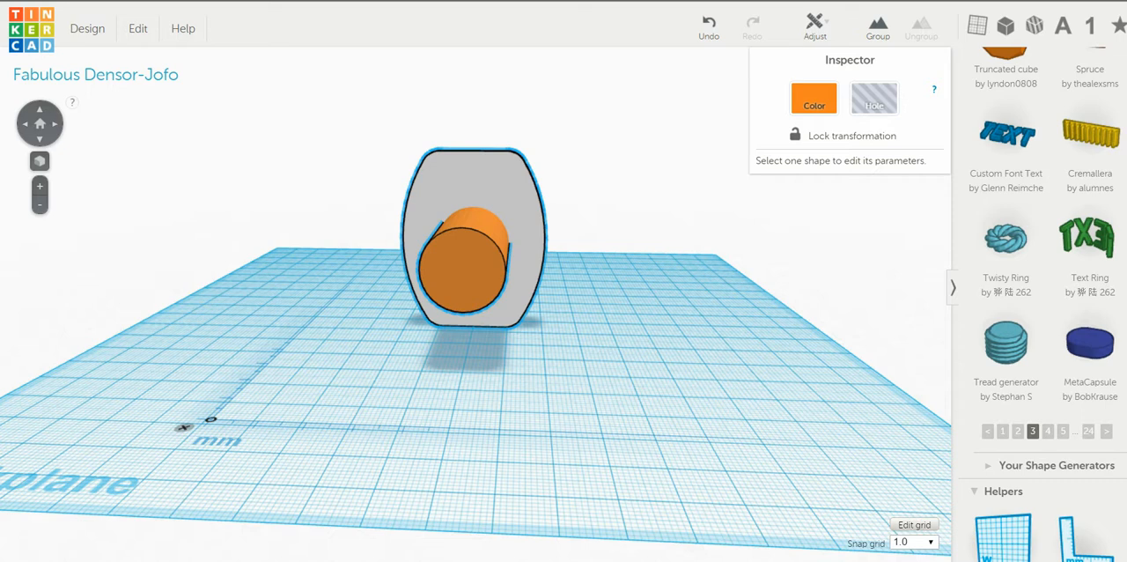
left_click_drag(1005, 343, 459, 381)
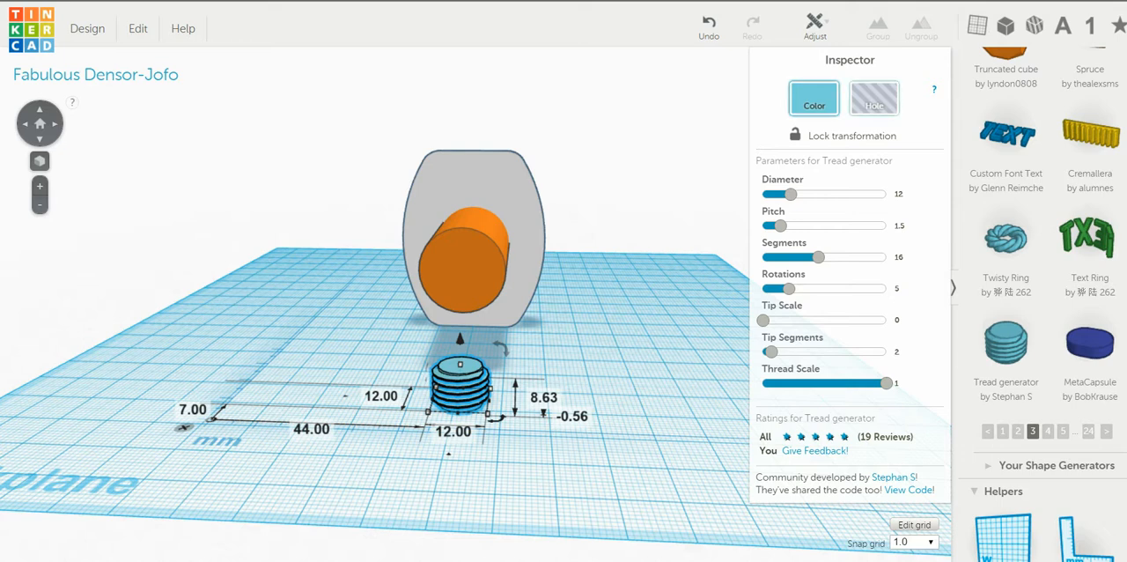
Step: Turn the thread shape into a hole and set both its width and its depth to 7 mm
key("h")
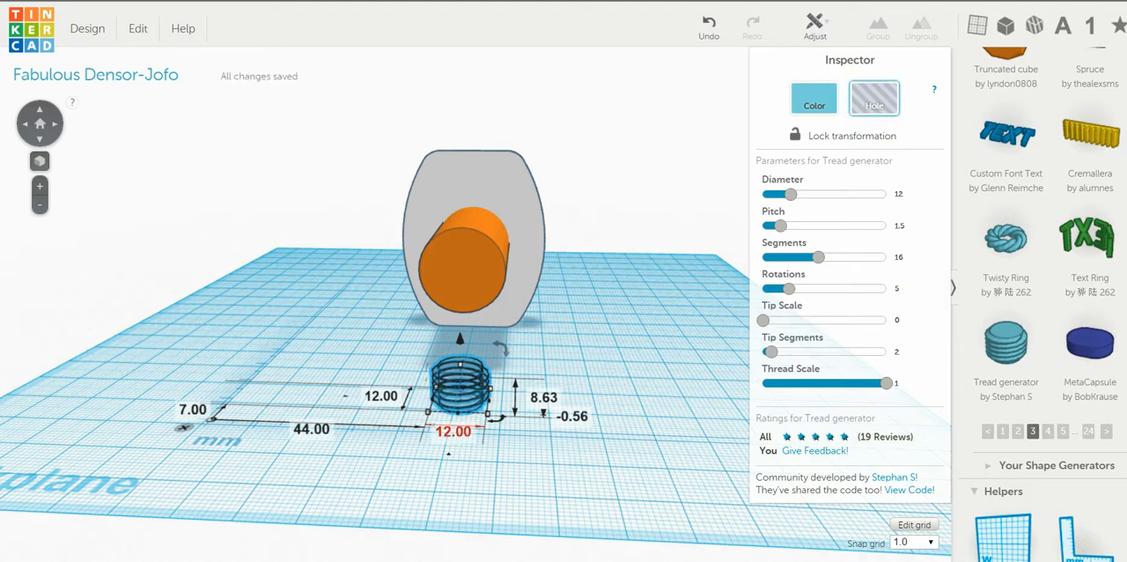
left_click(452, 430)
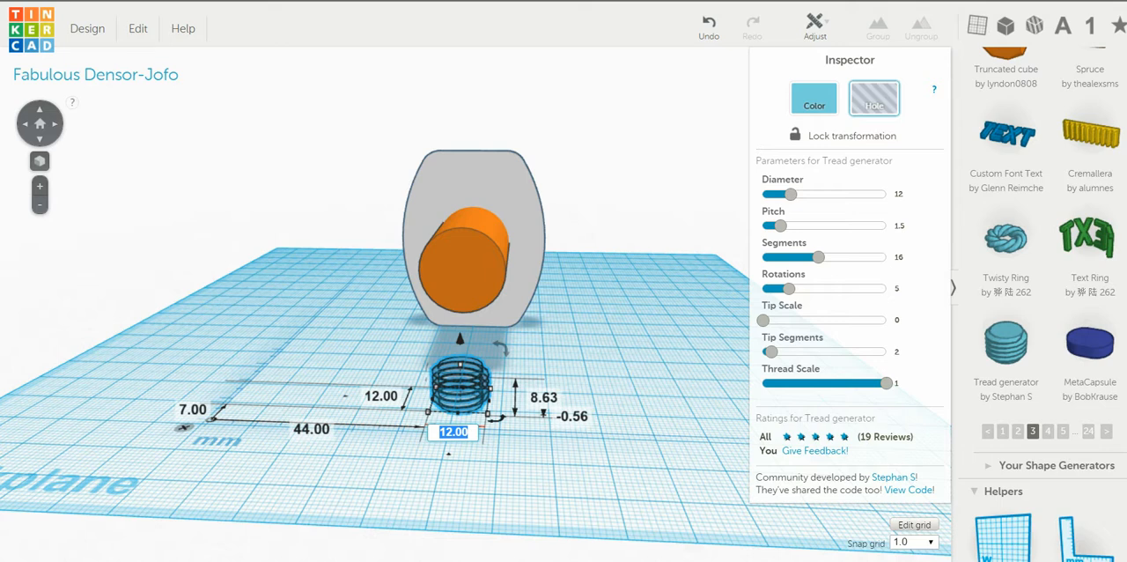
type("7")
key("Return")
left_click(381, 397)
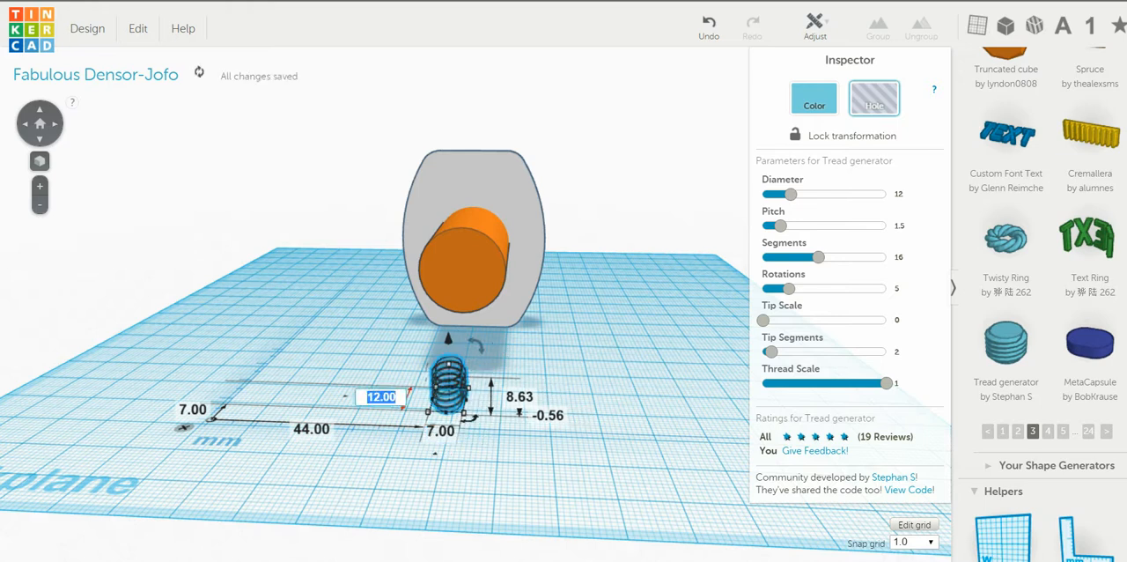
type("7")
key("Return")
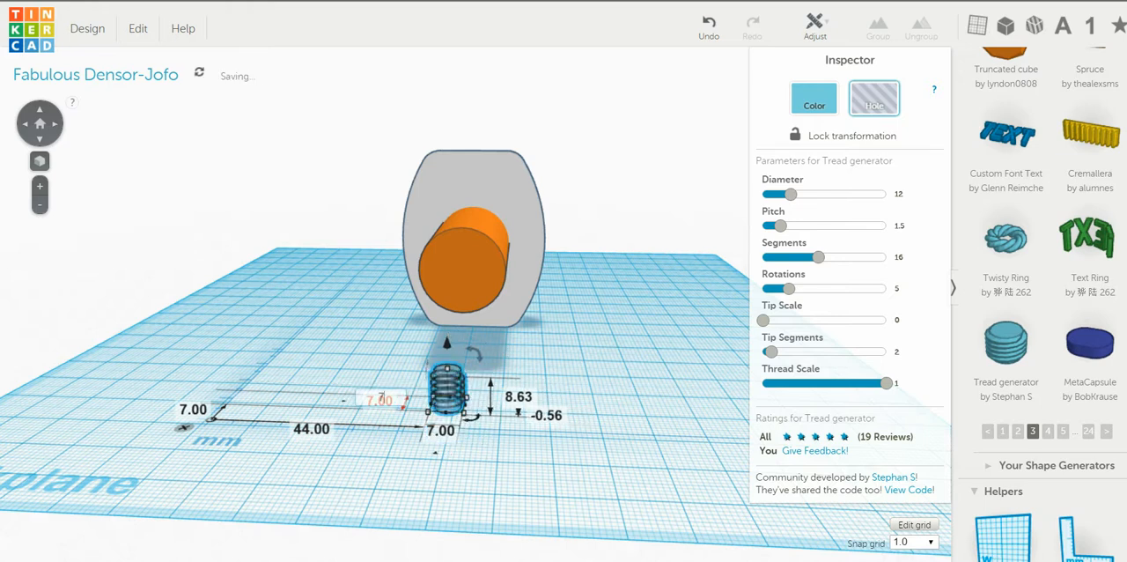
Step: Rotate the thread hole to lie horizontally, parallel to the cylinder's axis, and raise it to about 20 mm above the workplane
right_click_drag(545, 396, 339, 395)
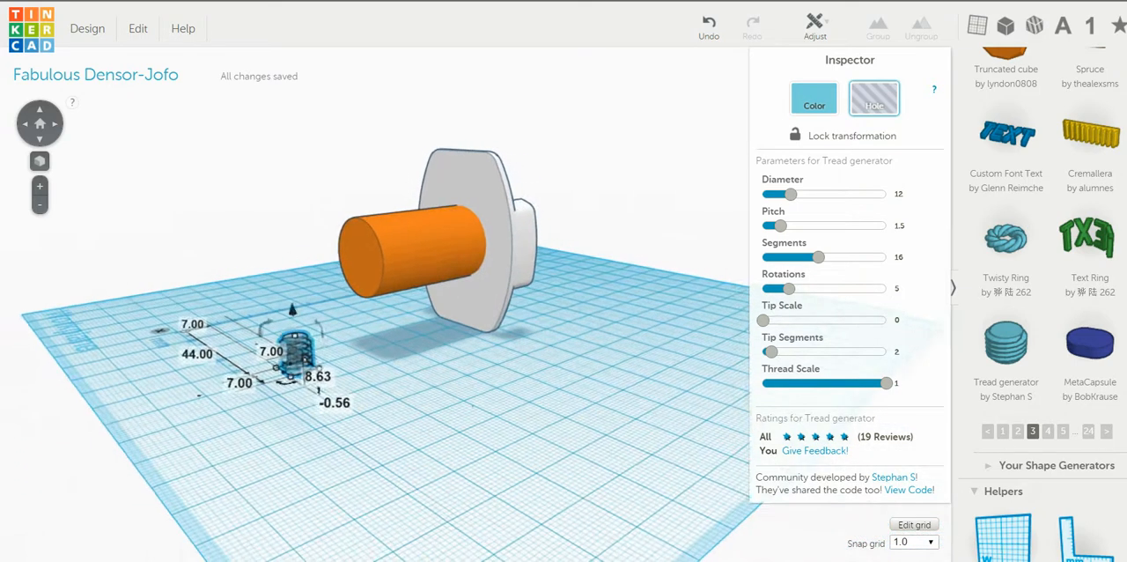
left_click(423, 422)
right_click_drag(423, 422, 405, 396)
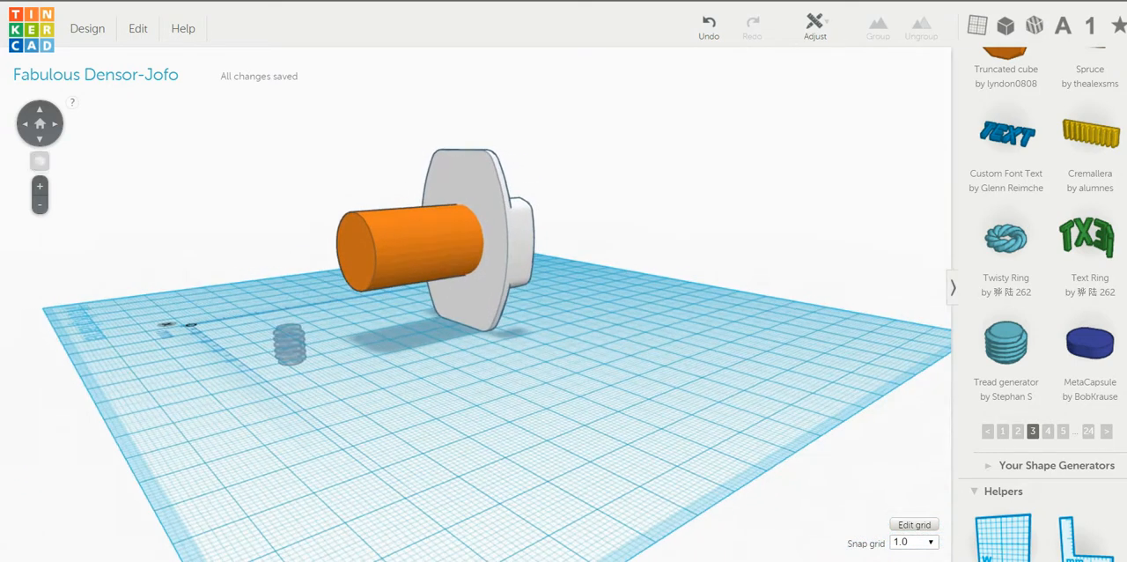
left_click(289, 345)
left_click_drag(286, 300, 271, 211)
mouse_move(369, 387)
right_mouse_down()
mouse_move(533, 380)
mouse_move(493, 362)
mouse_move(368, 396)
right_mouse_up()
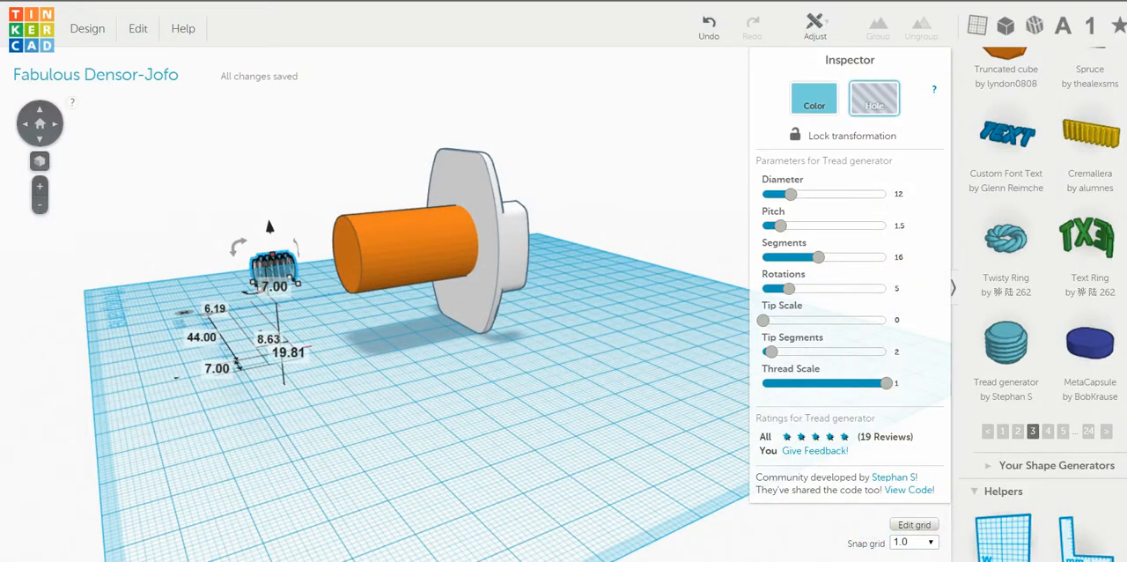
Step: Move the thread hole into the cylinder's free end, leaving it protruding slightly from the end face
left_click_drag(274, 266, 344, 264)
right_click_drag(352, 291, 498, 274)
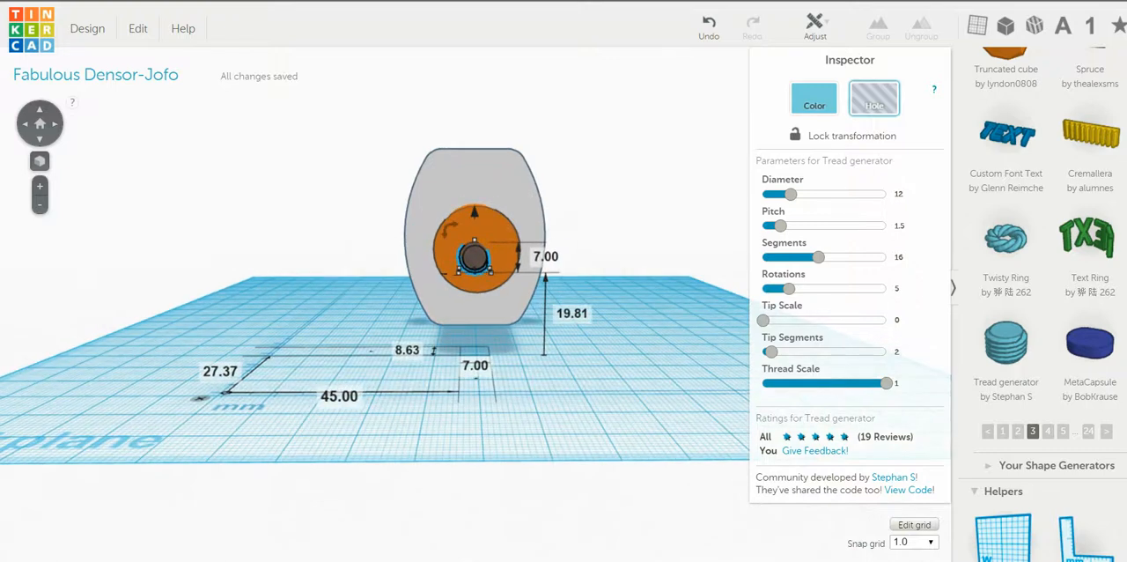
key("Escape")
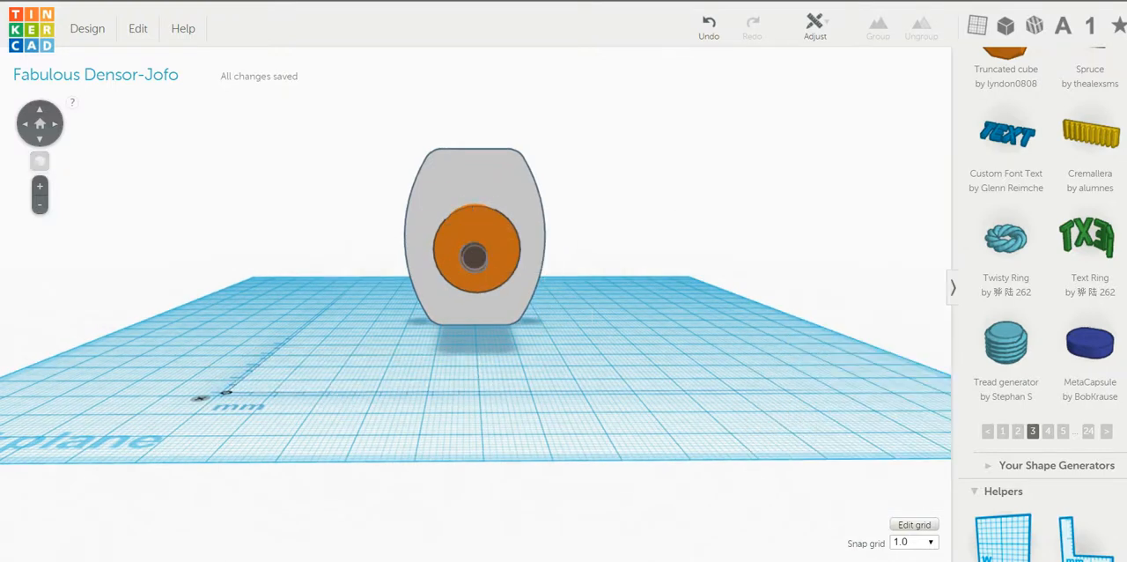
Step: Select the mount, cylinder and thread hole together and align their centres both sideways and vertically
left_click_drag(370, 199, 572, 389)
left_click(814, 26)
left_click(819, 47)
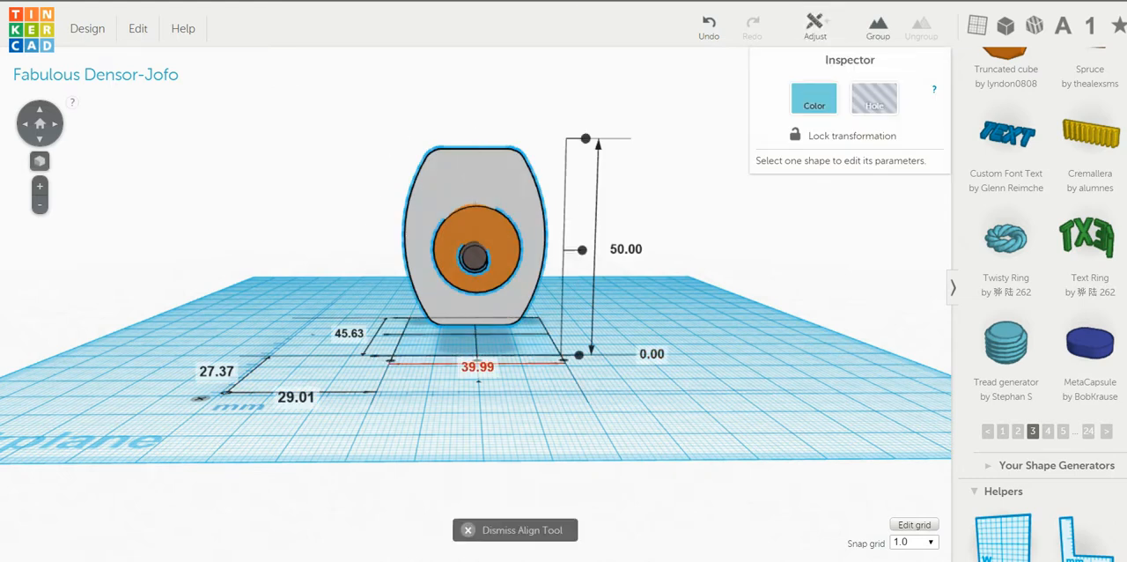
left_click(478, 380)
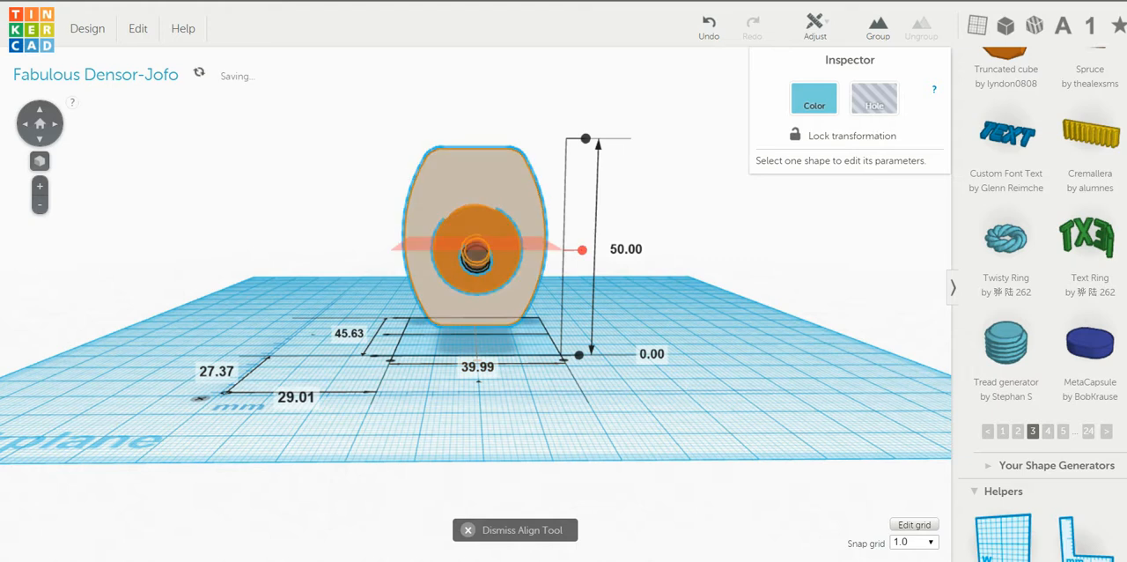
left_click(582, 249)
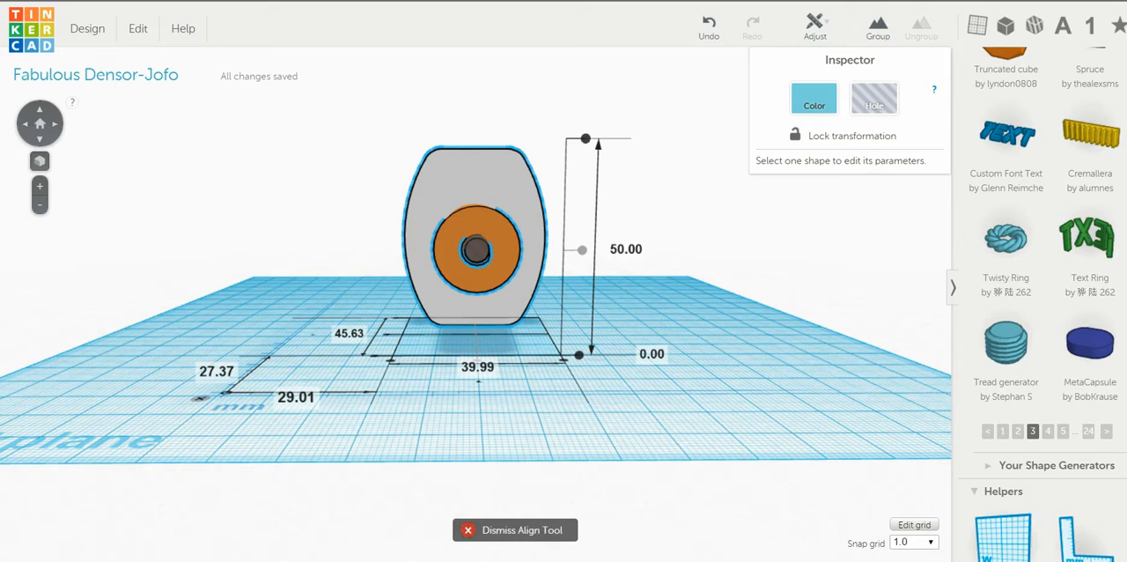
left_click(468, 530)
right_click_drag(475, 502, 469, 525)
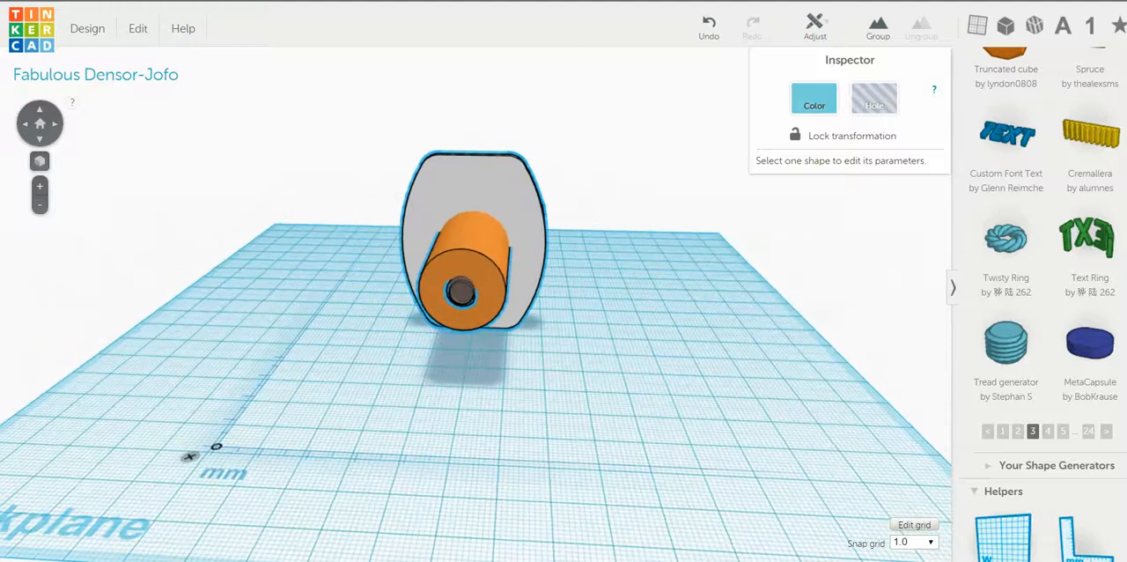
Step: Group the mount, the cylinder and the thread hole into one part so the thread is cut into the cylinder's end
left_click_drag(326, 108, 660, 389)
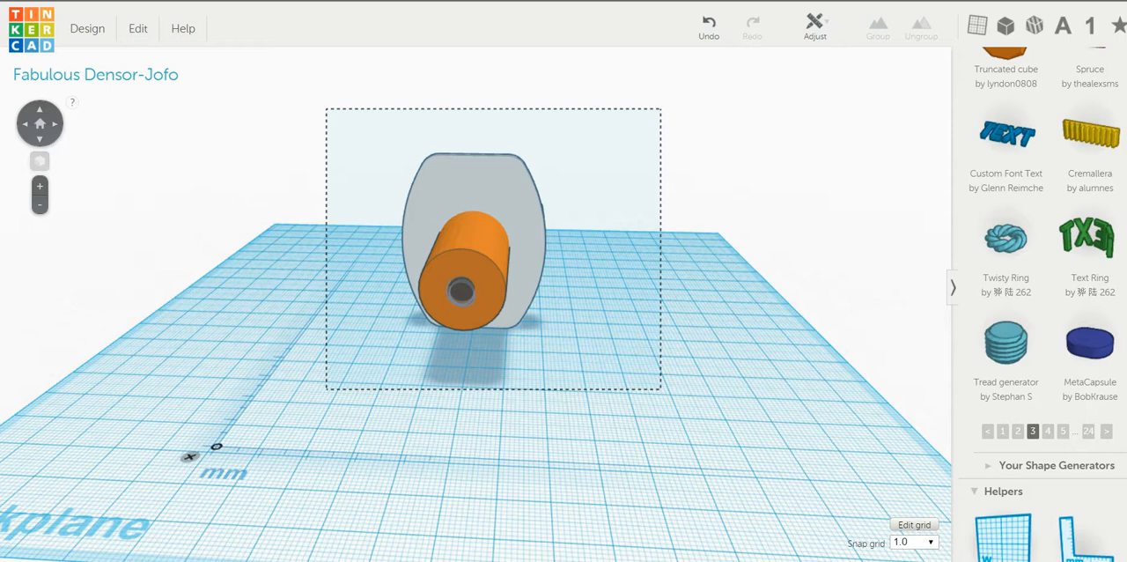
left_click_drag(660, 388, 660, 389)
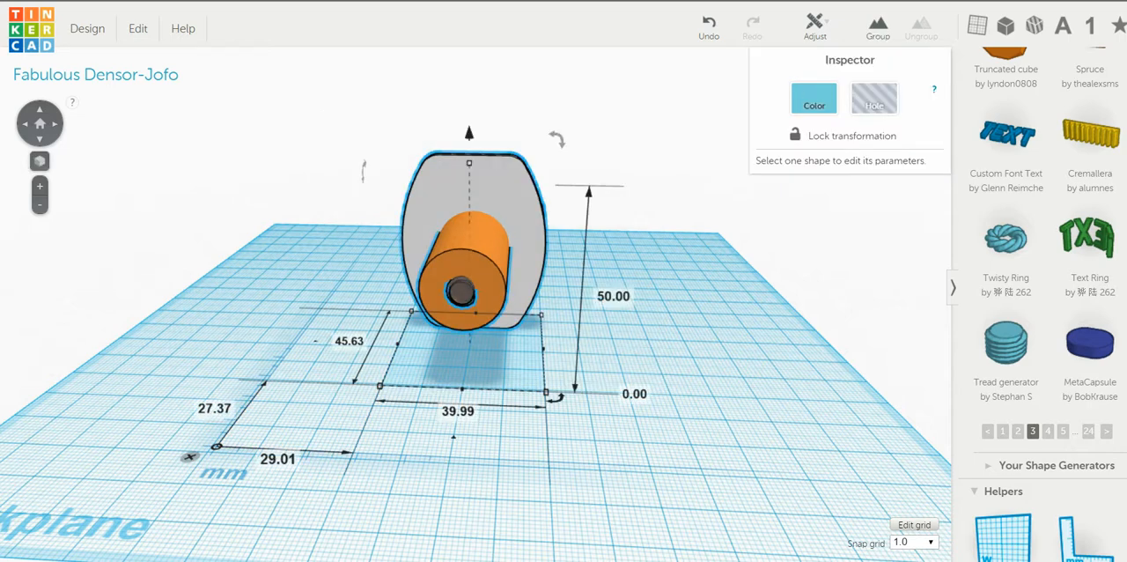
left_click(877, 26)
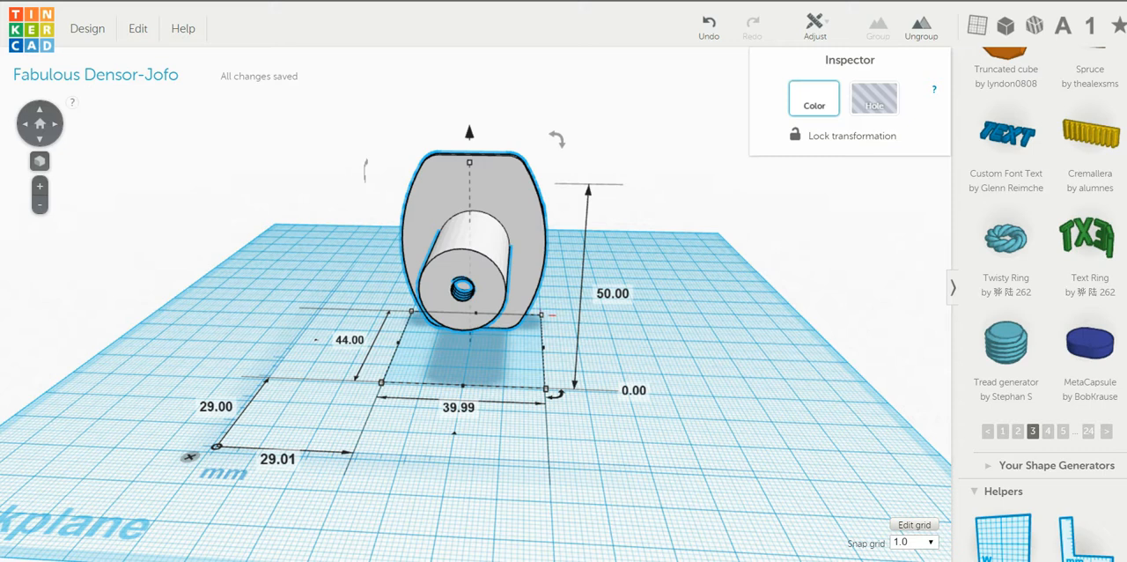
left_click(189, 456)
right_click_drag(189, 456, 206, 500)
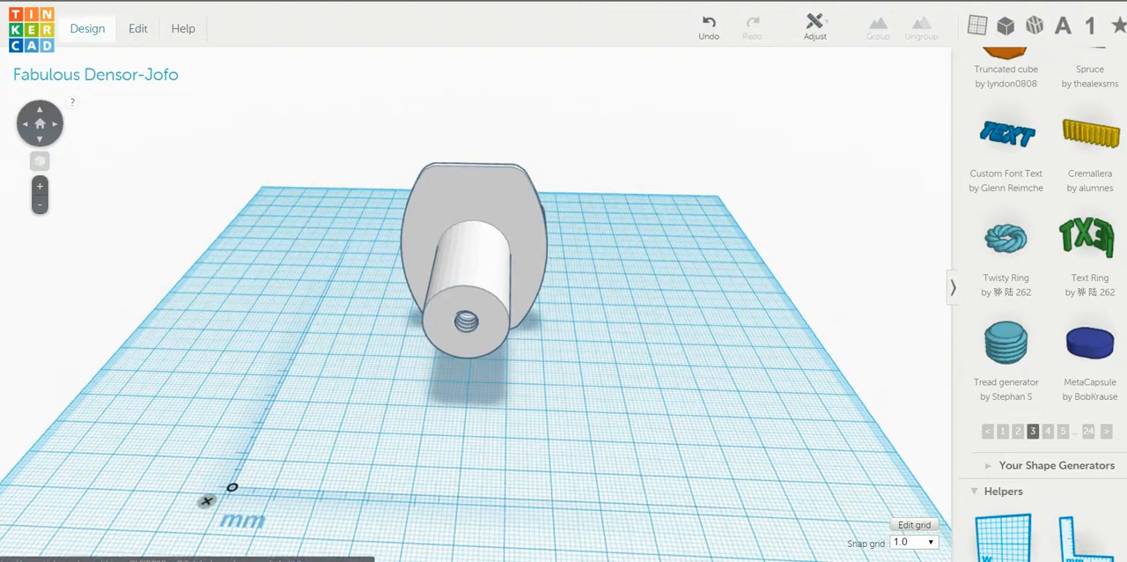
Step: Download the finished model as an STL file for 3D printing and close the download dialog
left_click(88, 28)
left_click(134, 150)
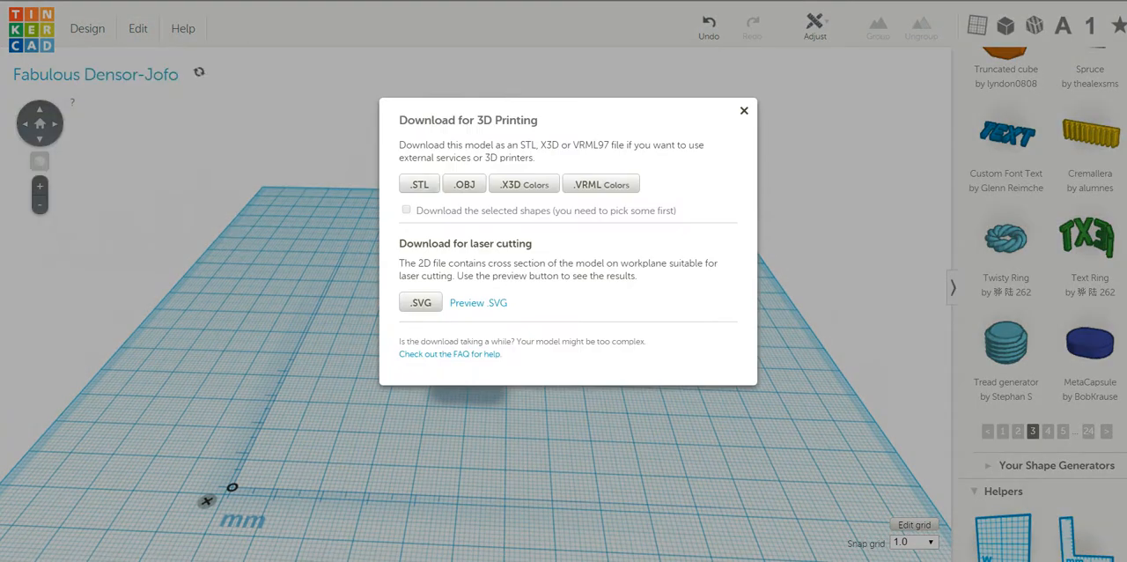
left_click(419, 184)
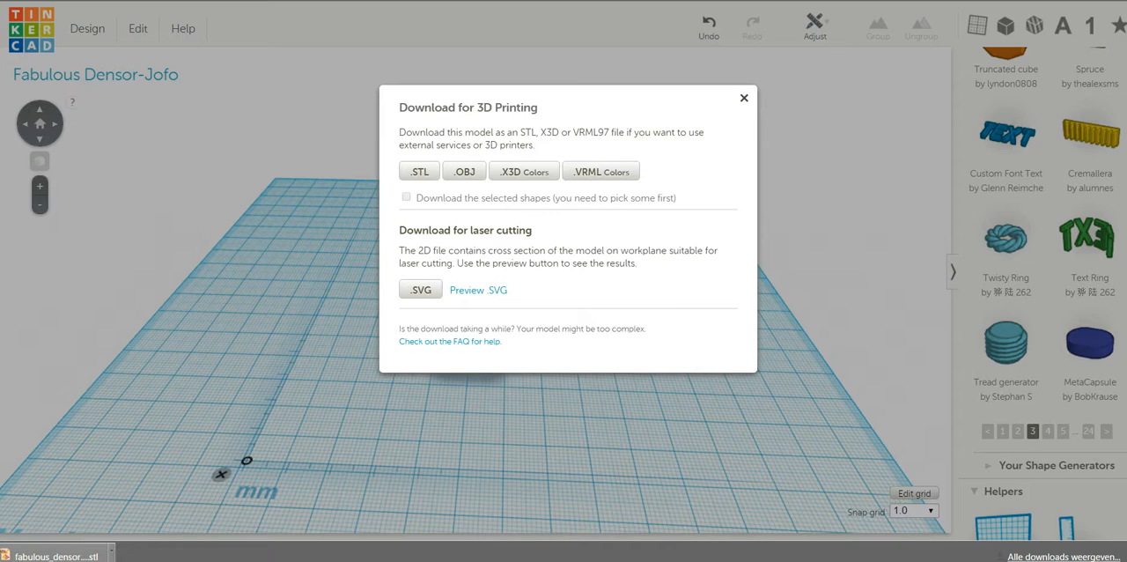
mouse_move(454, 561)
left_click(744, 98)
right_click_drag(617, 396, 484, 418)
right_click_drag(566, 503, 339, 438)
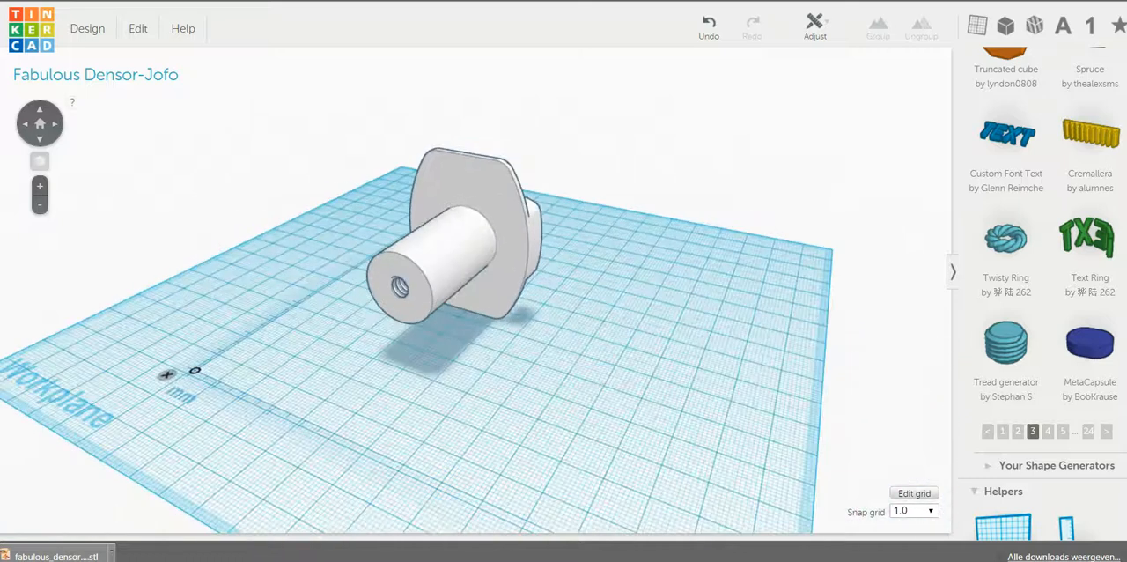
scroll(475, 291, "up", 6)
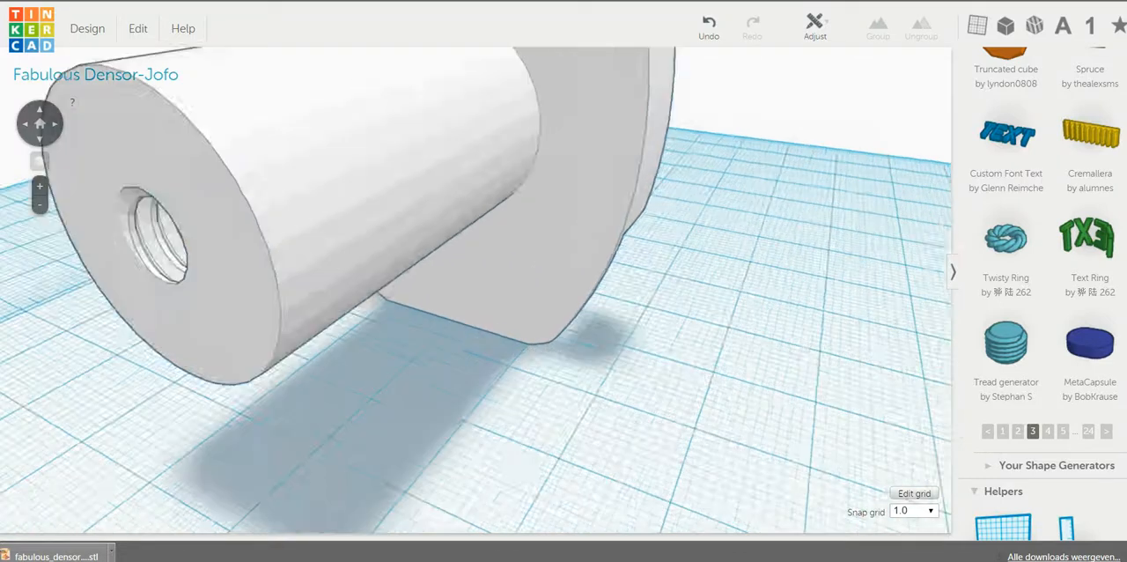
scroll(475, 291, "down", 5)
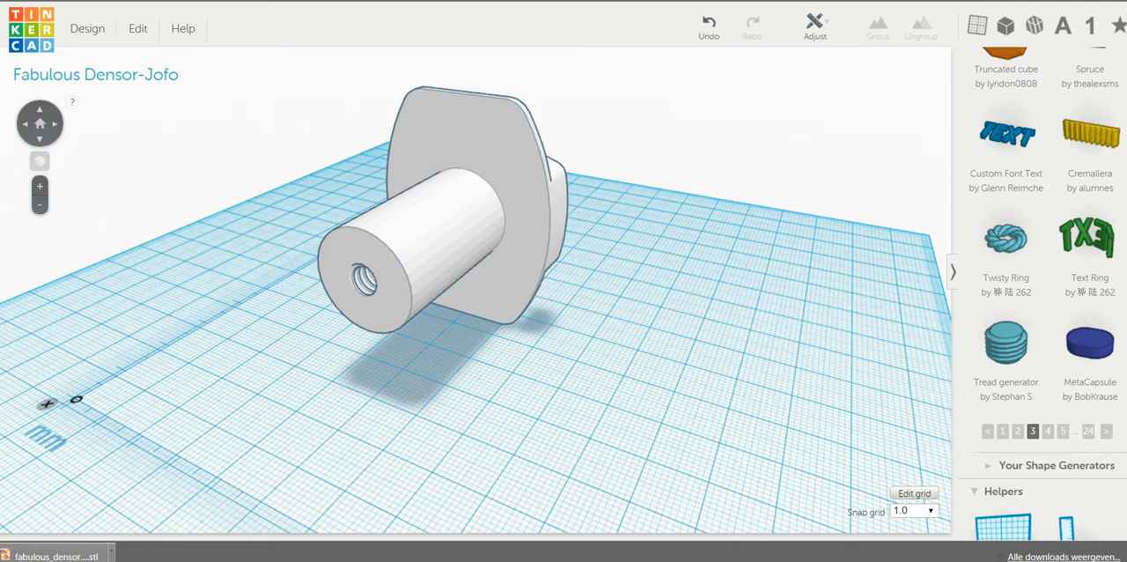